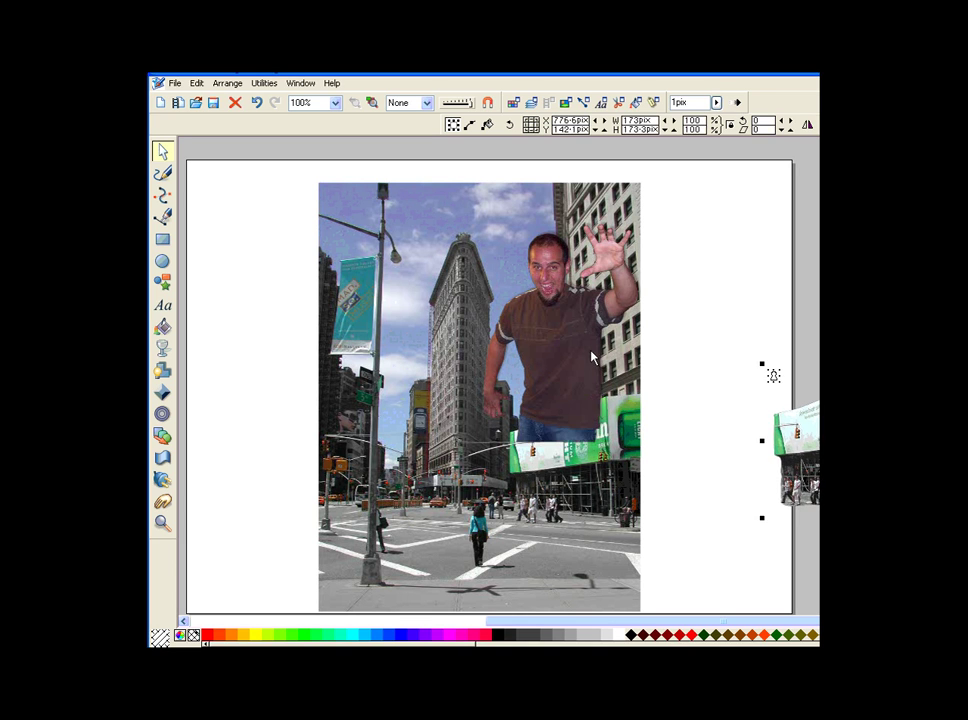
# Step: Move the man and billboard cutouts off the street photo and place the billboard cutout back over the matching billboard
pyautogui.hotkey('ctrl', 'b')
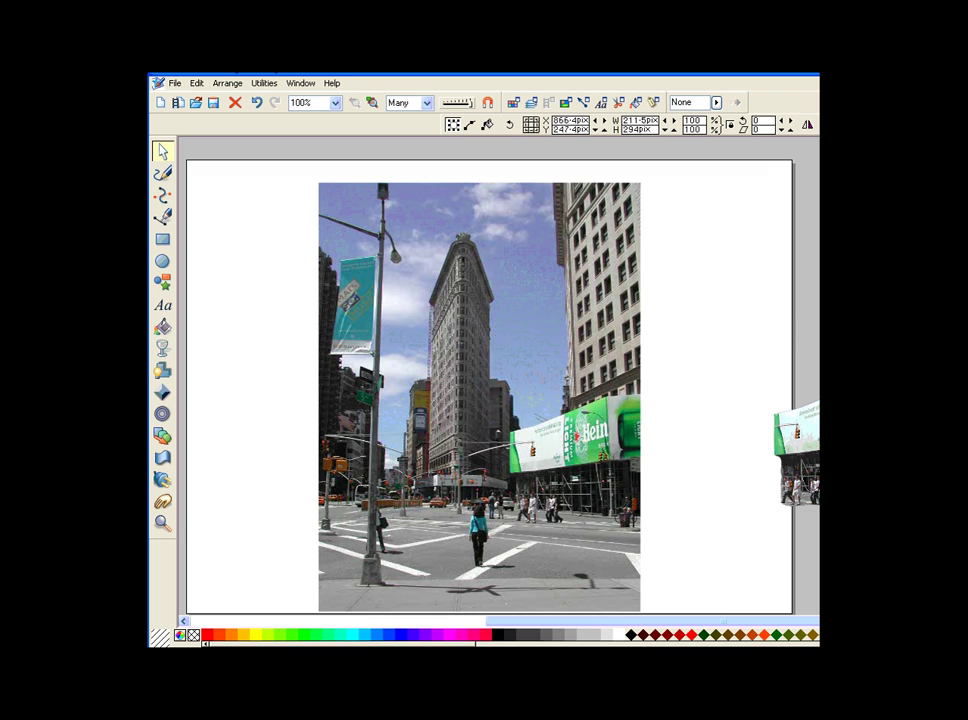
pyautogui.moveTo(798, 445); pyautogui.dragTo(874, 435)
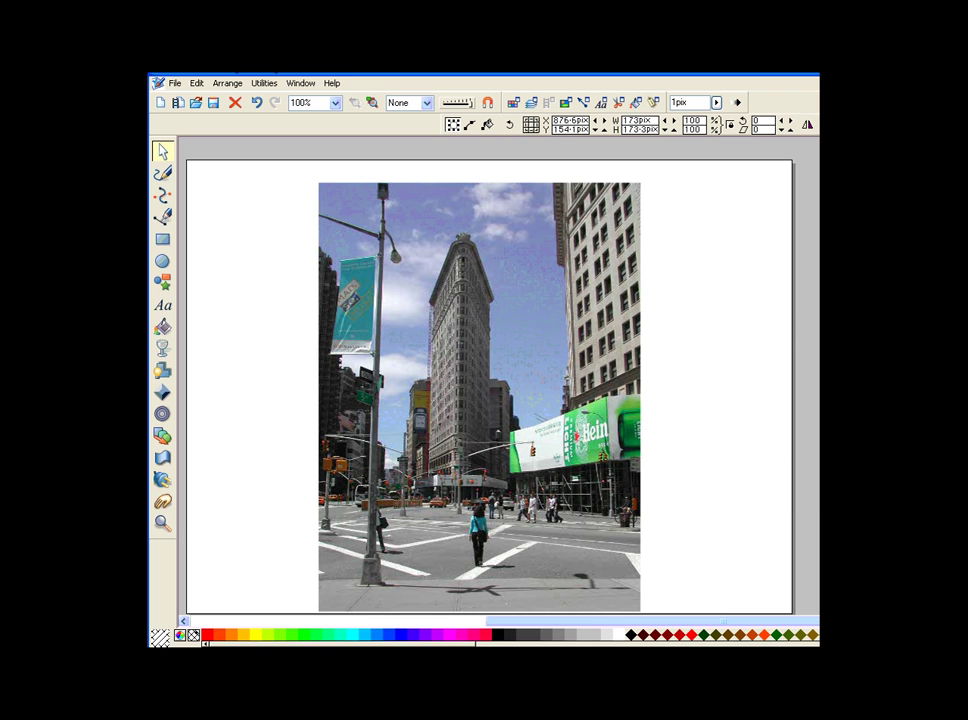
pyautogui.click(945, 300)
pyautogui.click(950, 435)
pyautogui.moveTo(962, 429); pyautogui.dragTo(601, 453)
# Step: Position the man's cutout behind the billboard in the street photo and scale it to about 206 by 286 pixels
pyautogui.click(941, 305)
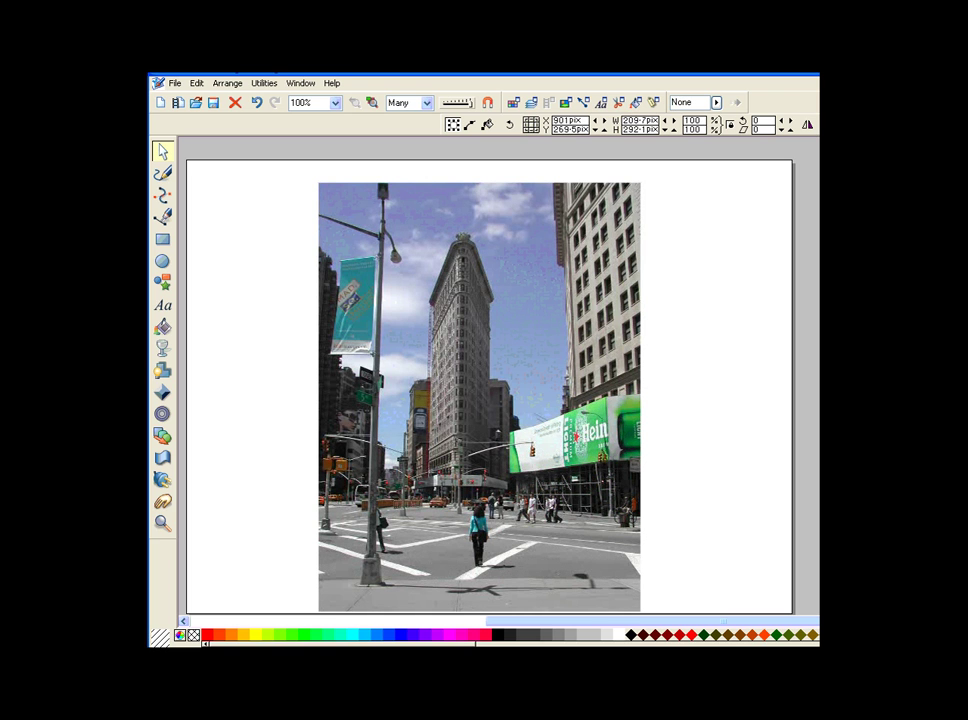
pyautogui.moveTo(967, 188); pyautogui.dragTo(943, 305)
pyautogui.moveTo(898, 391); pyautogui.dragTo(566, 367)
pyautogui.moveTo(603, 314); pyautogui.dragTo(663, 250)
pyautogui.moveTo(567, 342); pyautogui.dragTo(531, 347)
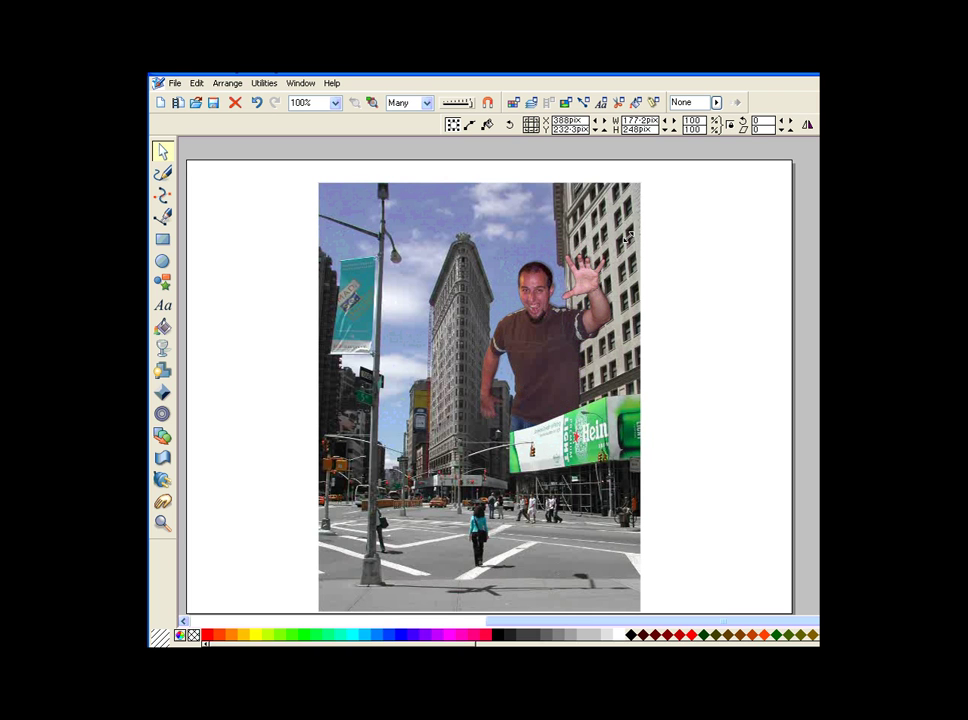
pyautogui.moveTo(627, 240); pyautogui.dragTo(636, 210)
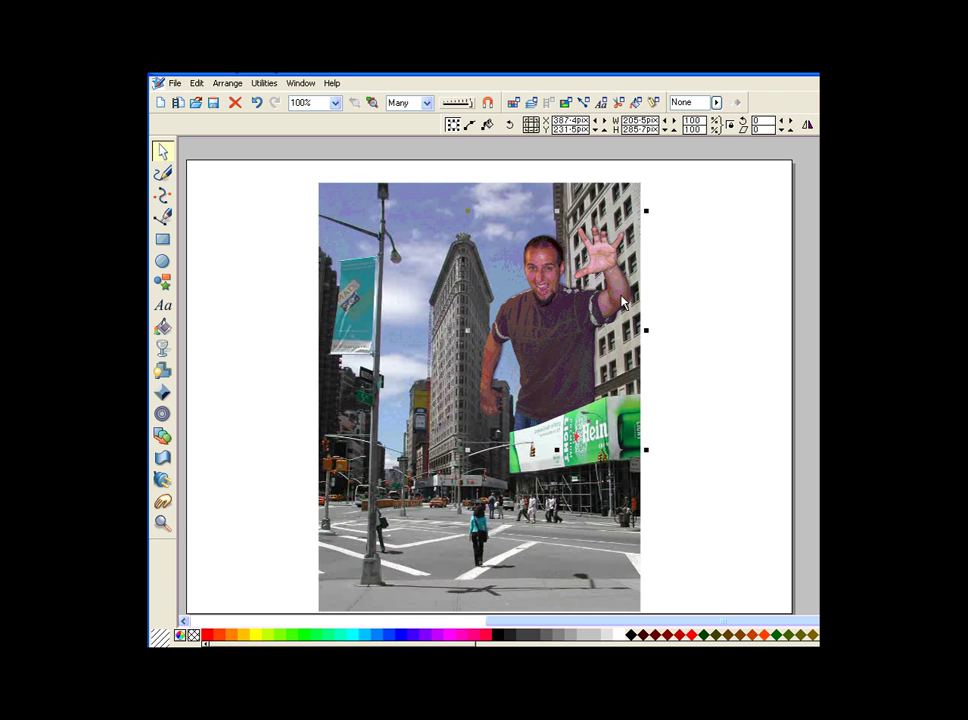
# Step: Fine-align the billboard cutout's green edge with the billboard underneath, placing the cutout at X 426.6 and Y 118.1 pixels
pyautogui.click(162, 525)
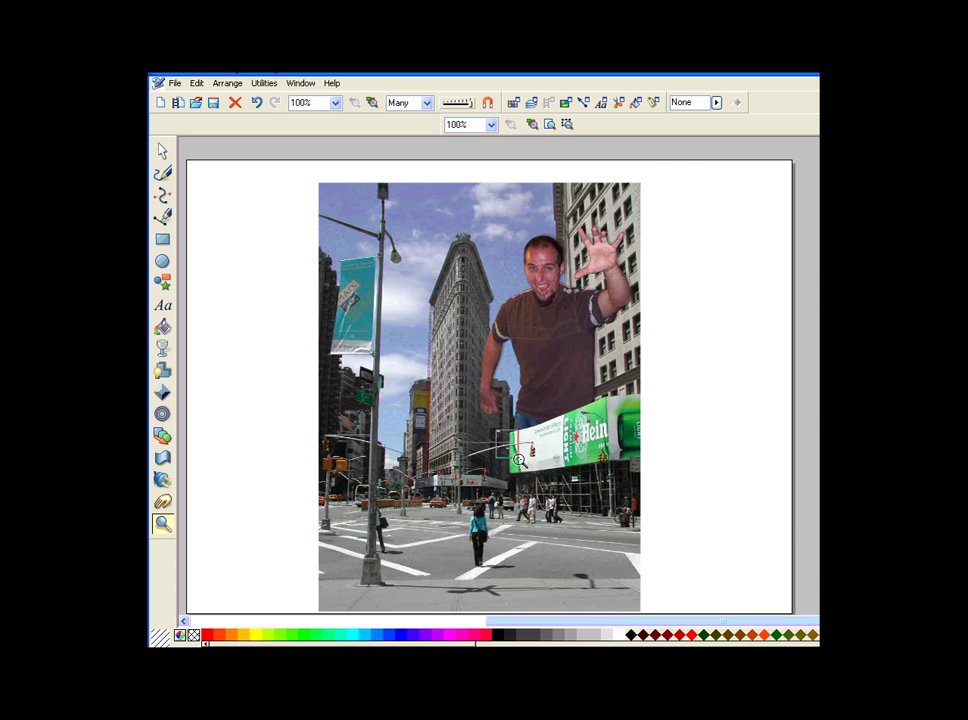
pyautogui.moveTo(519, 460); pyautogui.dragTo(528, 474)
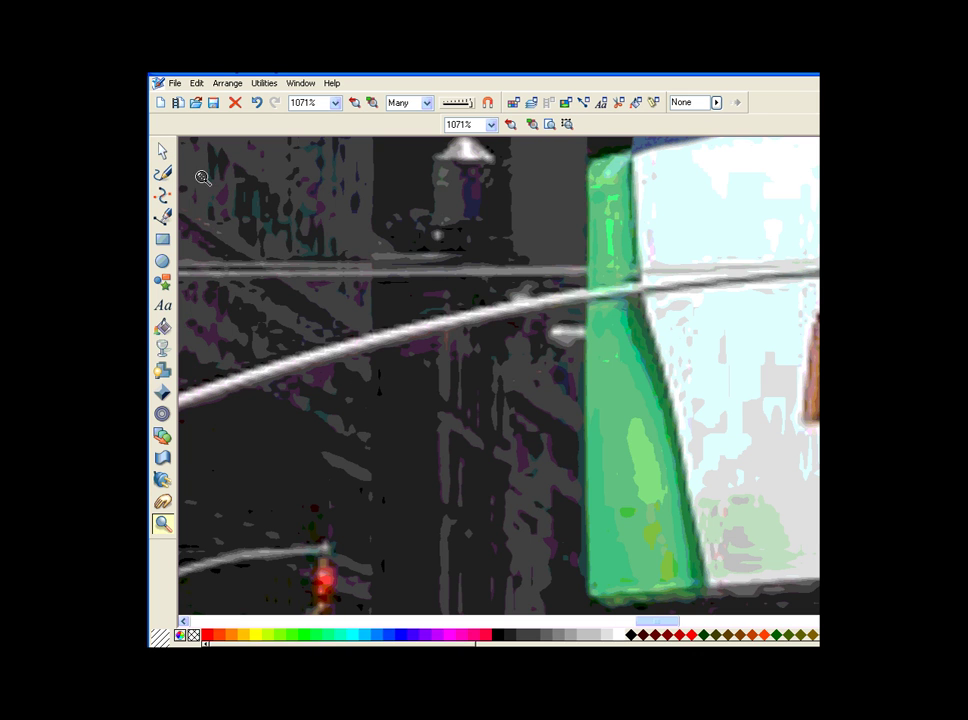
pyautogui.click(162, 152)
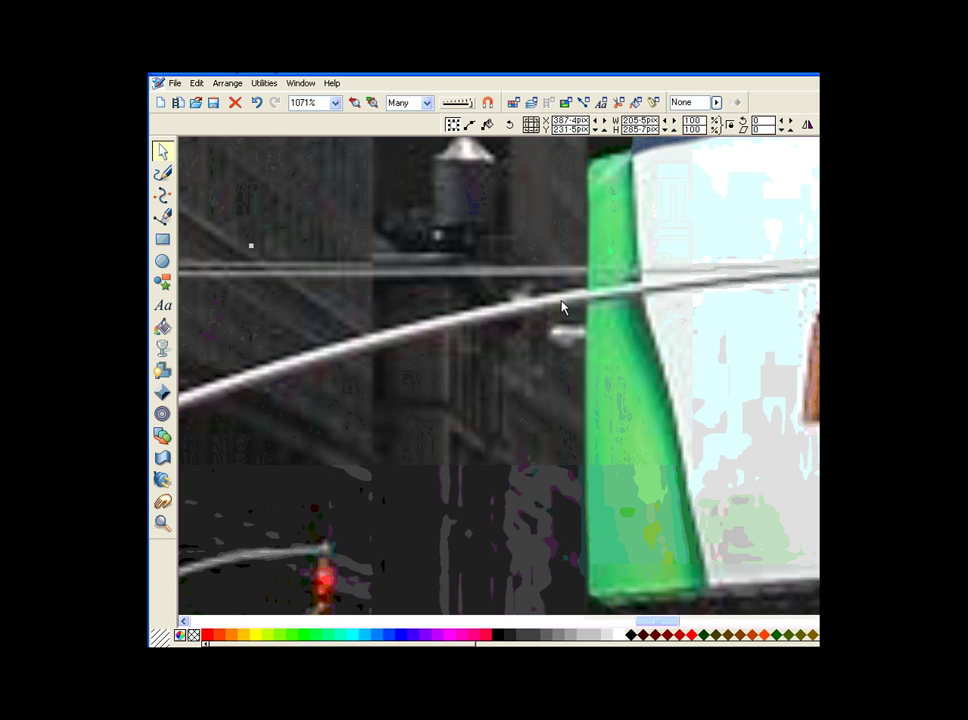
pyautogui.click(621, 311)
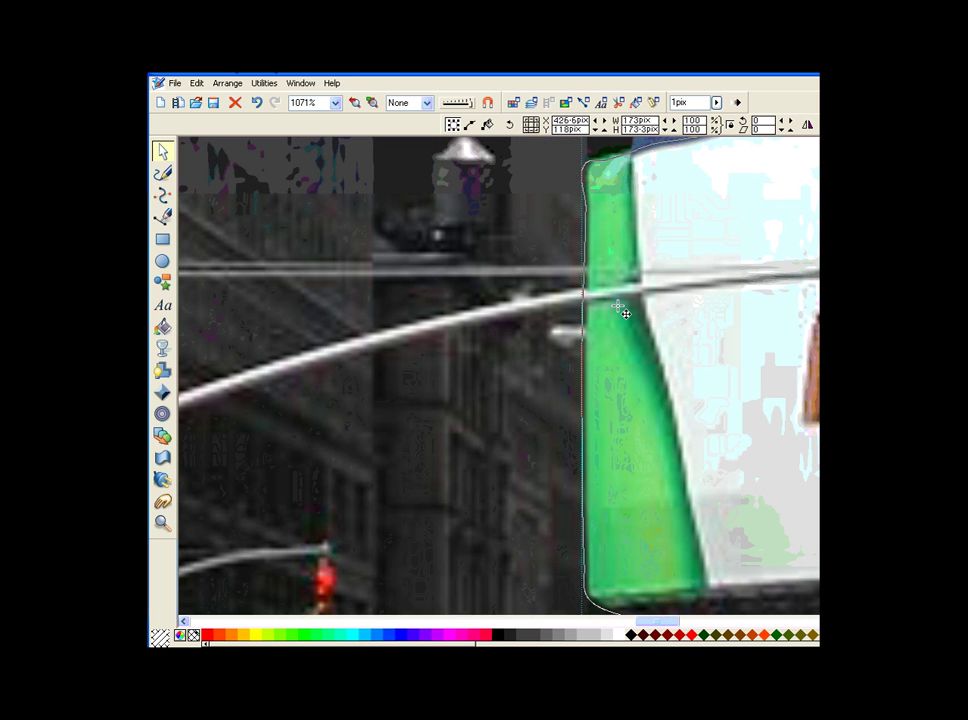
pyautogui.moveTo(618, 306); pyautogui.dragTo(618, 305)
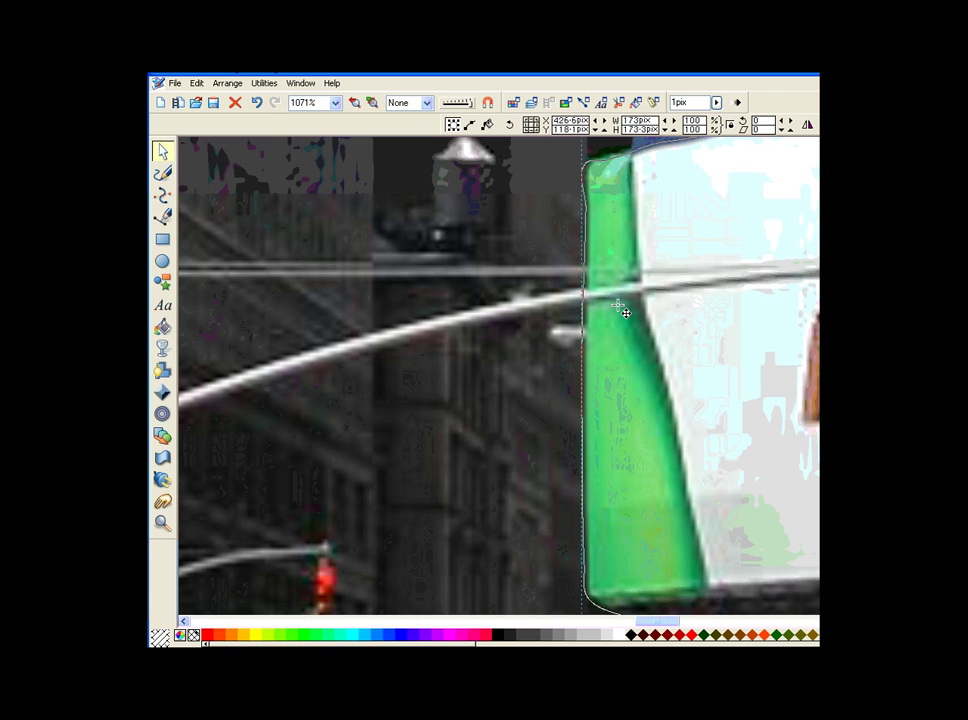
# Step: Examine the seam where the man's jeans and hand meet the billboard and buildings, and return the view to 100%
pyautogui.scroll(1, 620, 311)
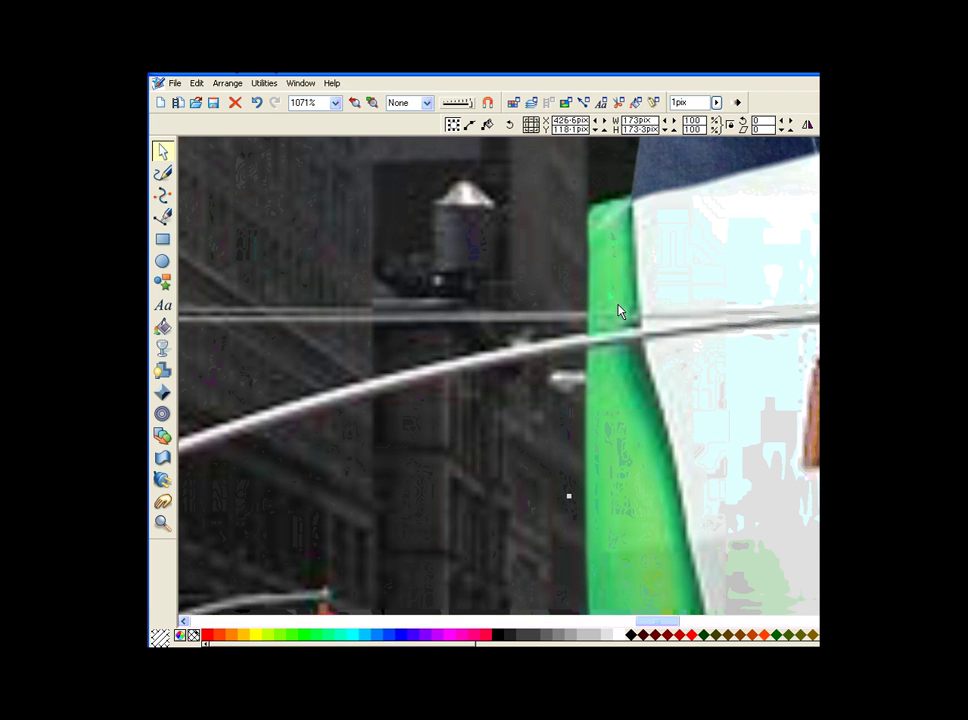
pyautogui.click(612, 283)
pyautogui.scroll(5, 699, 279)
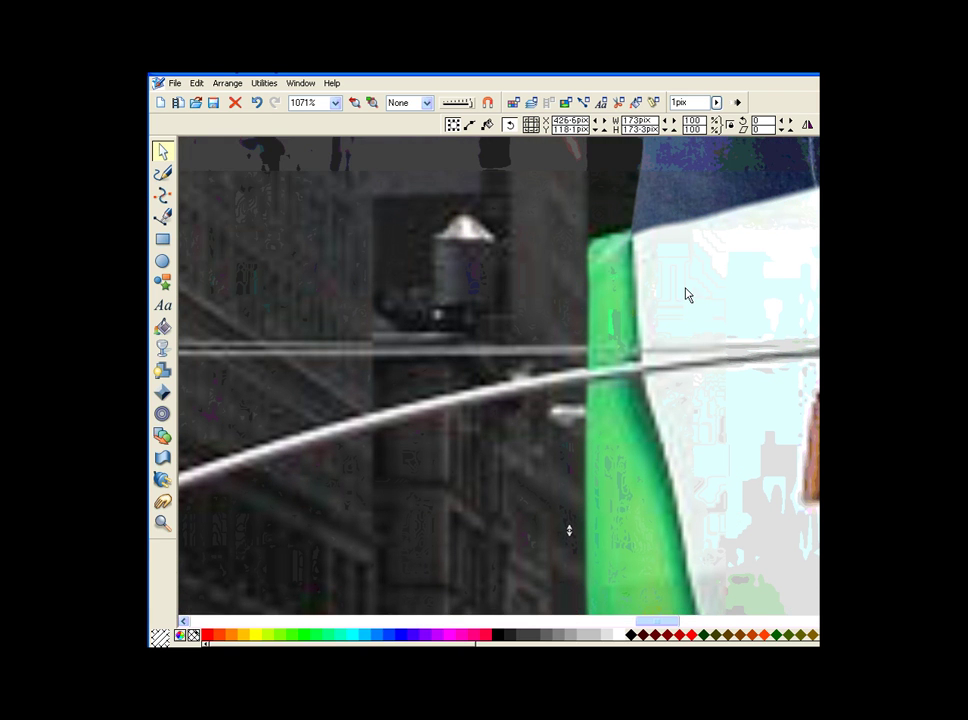
pyautogui.scroll(3, 615, 315)
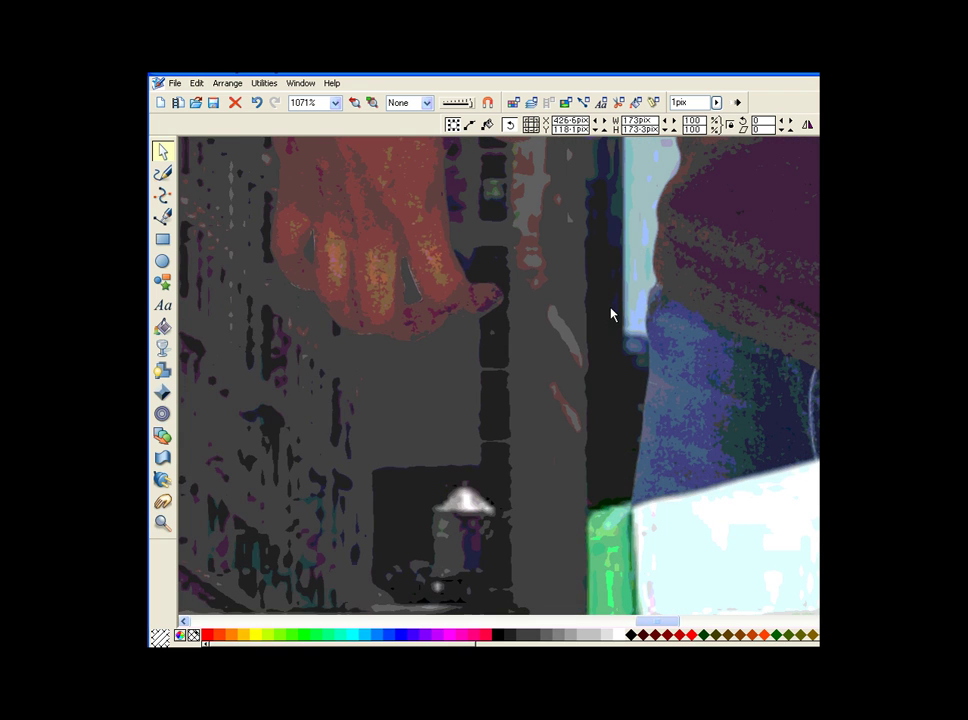
pyautogui.click(336, 104)
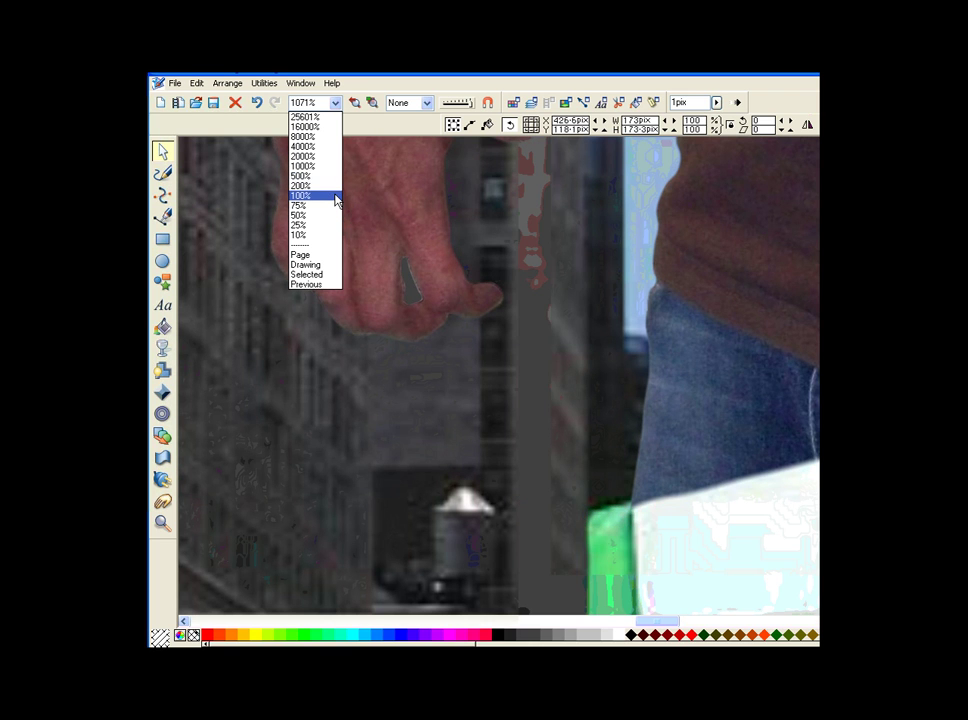
pyautogui.click(336, 196)
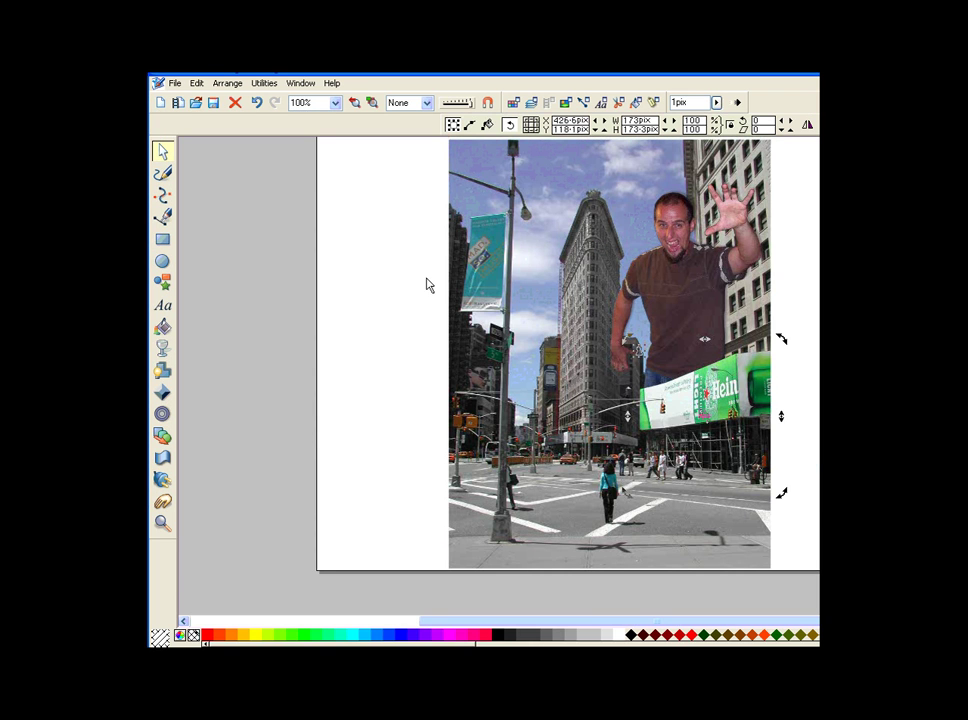
pyautogui.click(389, 275)
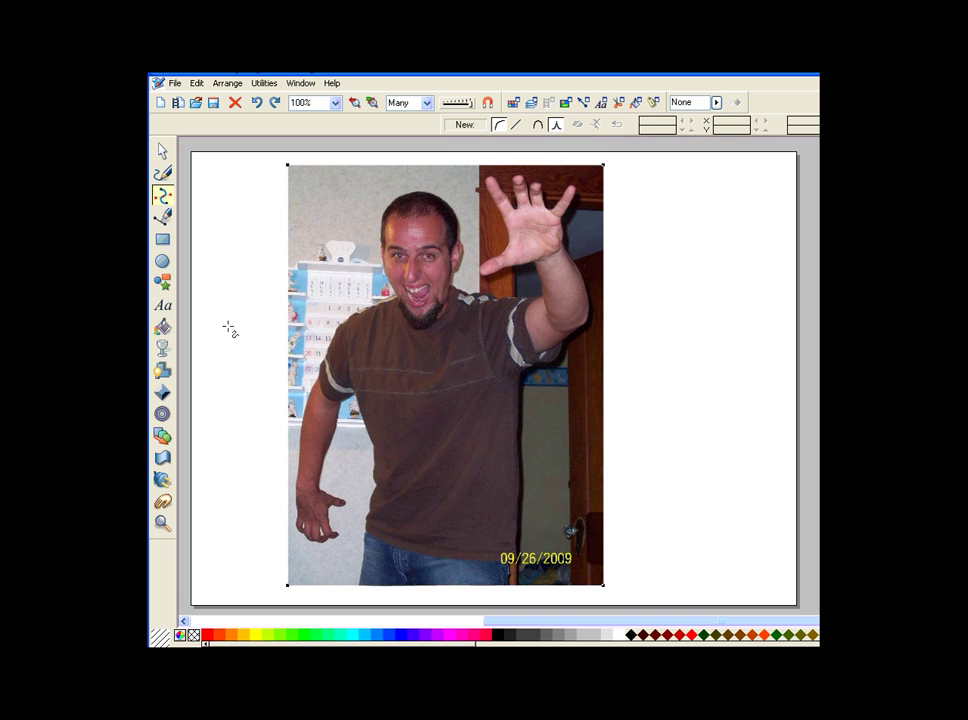
# Step: Start a curved outline with the Shape Editor on the man's raised hand, tracing the index finger's inner edge up to its tip
pyautogui.click(162, 522)
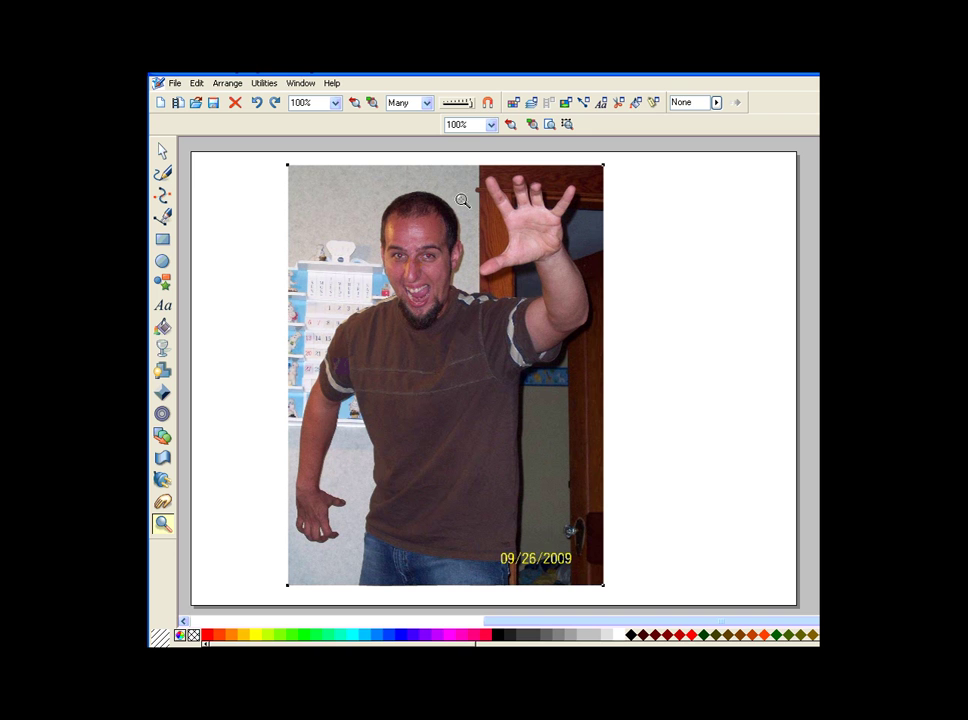
pyautogui.moveTo(480, 173); pyautogui.dragTo(581, 229)
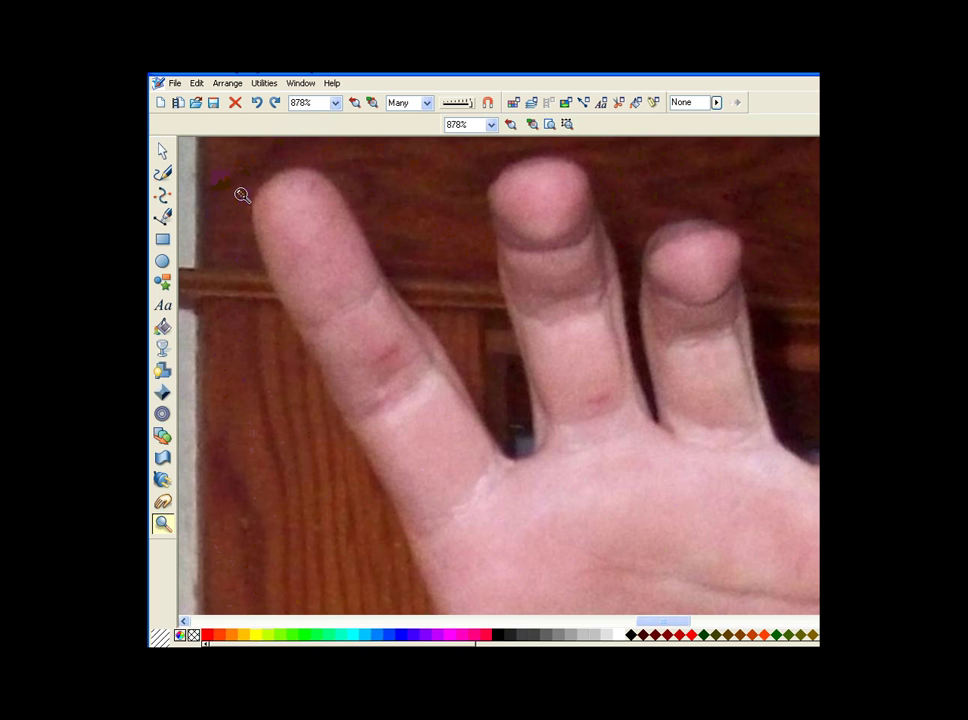
pyautogui.click(162, 201)
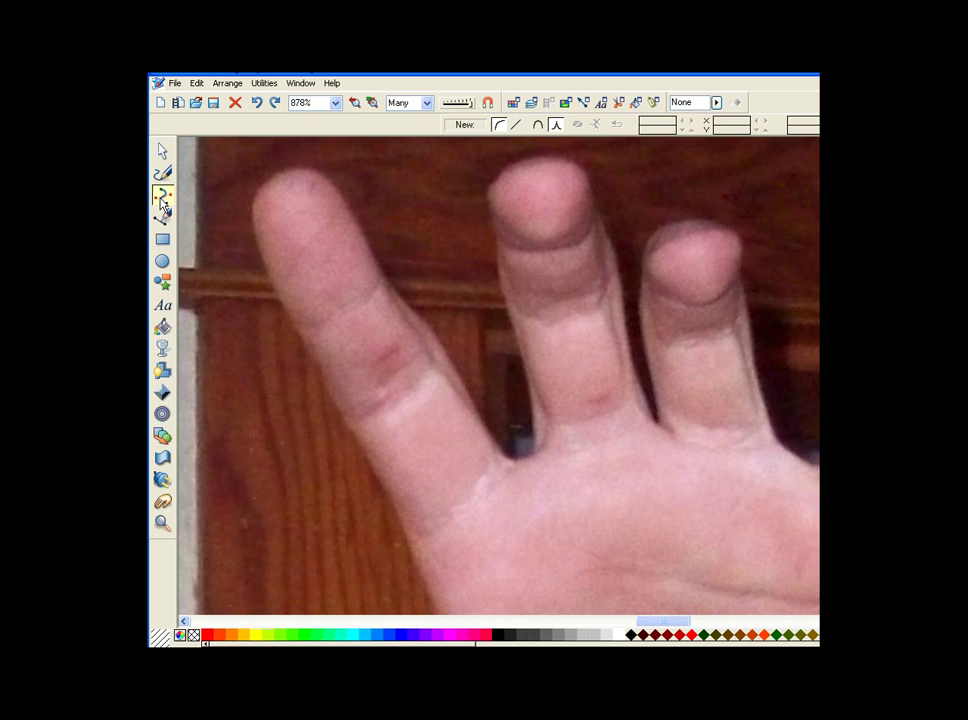
pyautogui.click(257, 249)
pyautogui.click(417, 288)
pyautogui.click(404, 302)
pyautogui.click(389, 286)
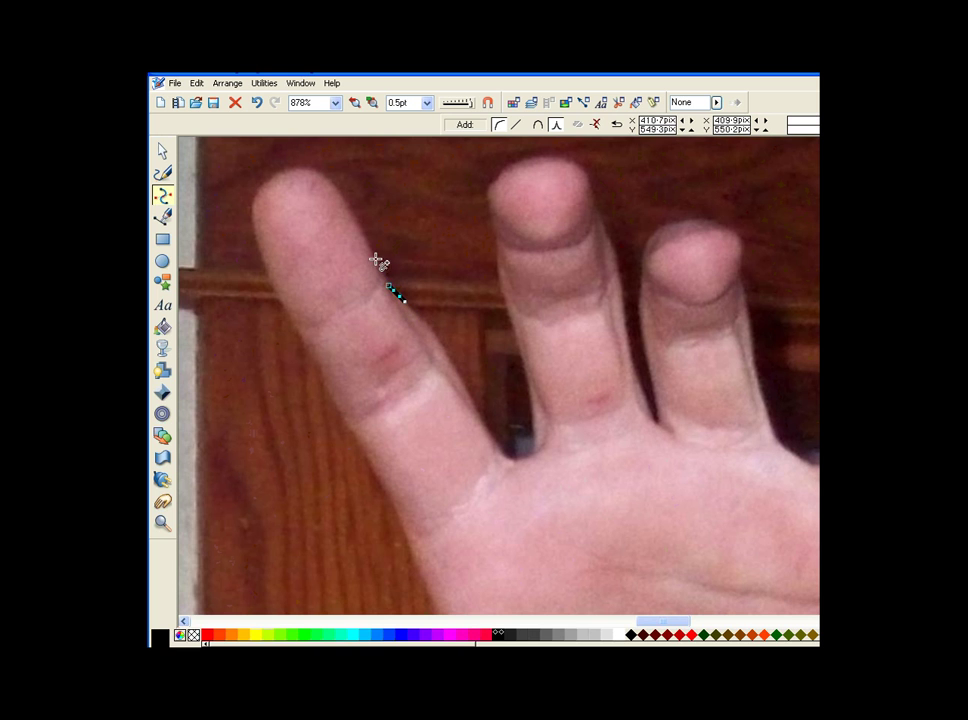
pyautogui.click(374, 259)
pyautogui.click(354, 220)
pyautogui.click(339, 195)
pyautogui.click(316, 168)
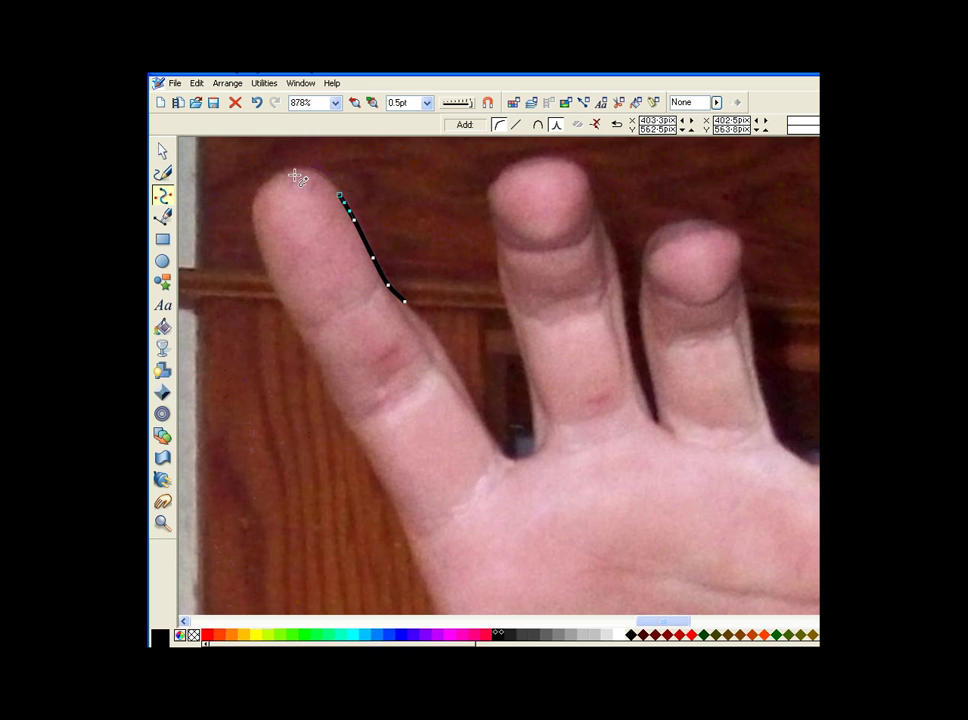
pyautogui.click(296, 170)
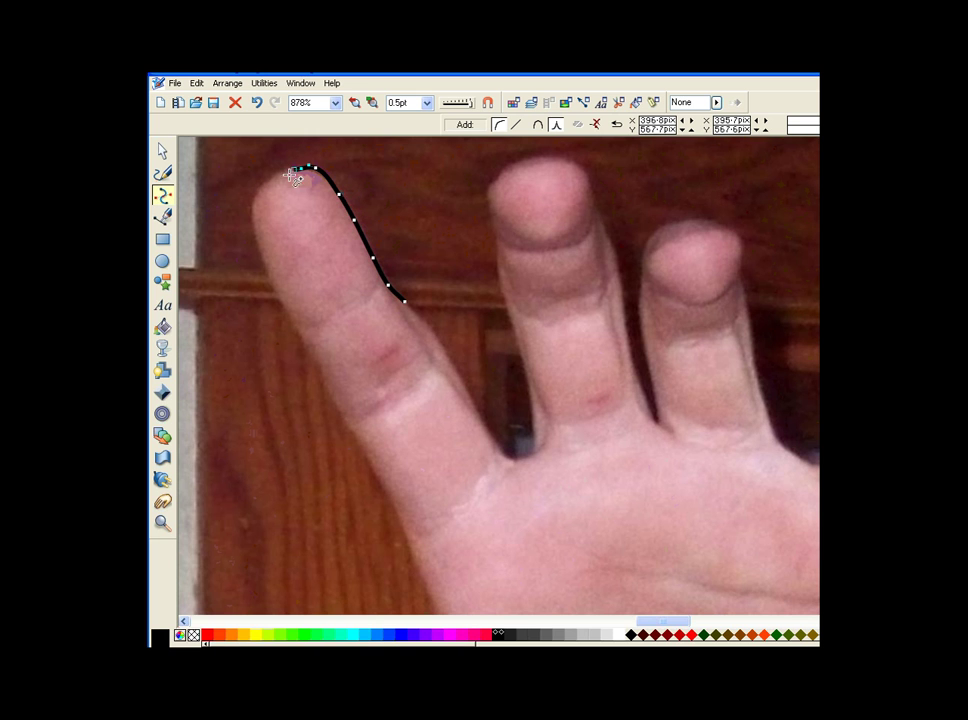
pyautogui.click(267, 182)
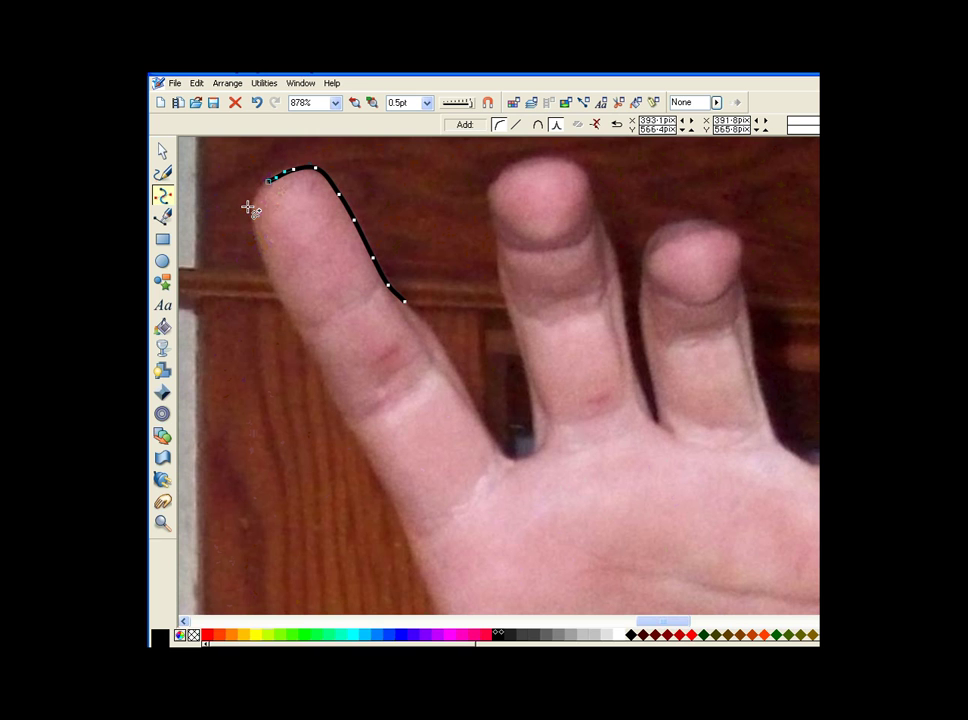
pyautogui.click(251, 209)
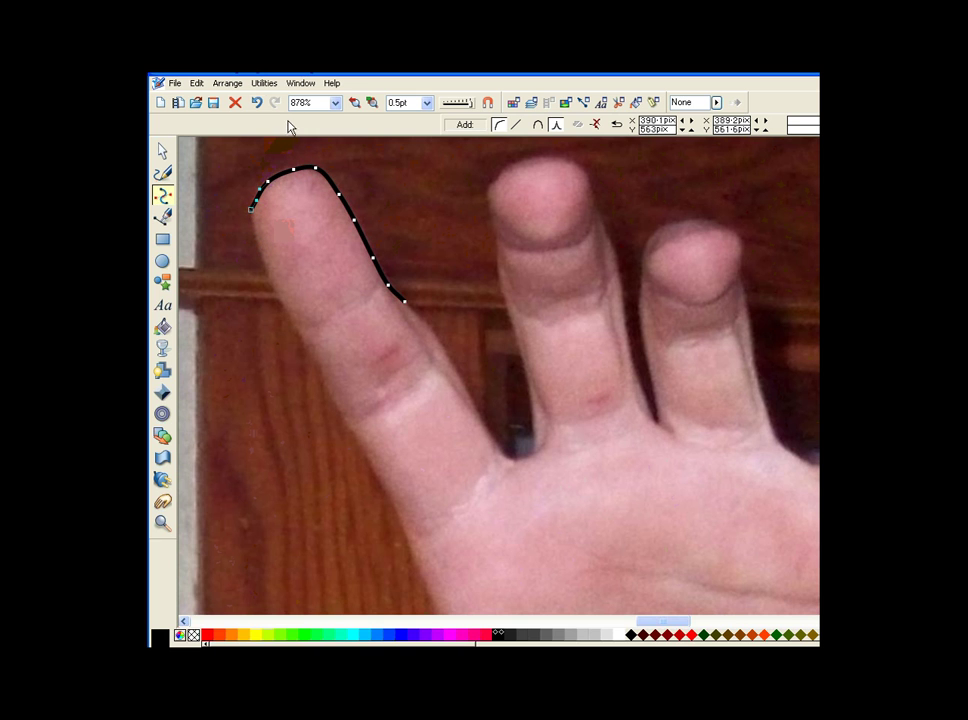
pyautogui.click(257, 103)
pyautogui.click(257, 103)
pyautogui.click(257, 103)
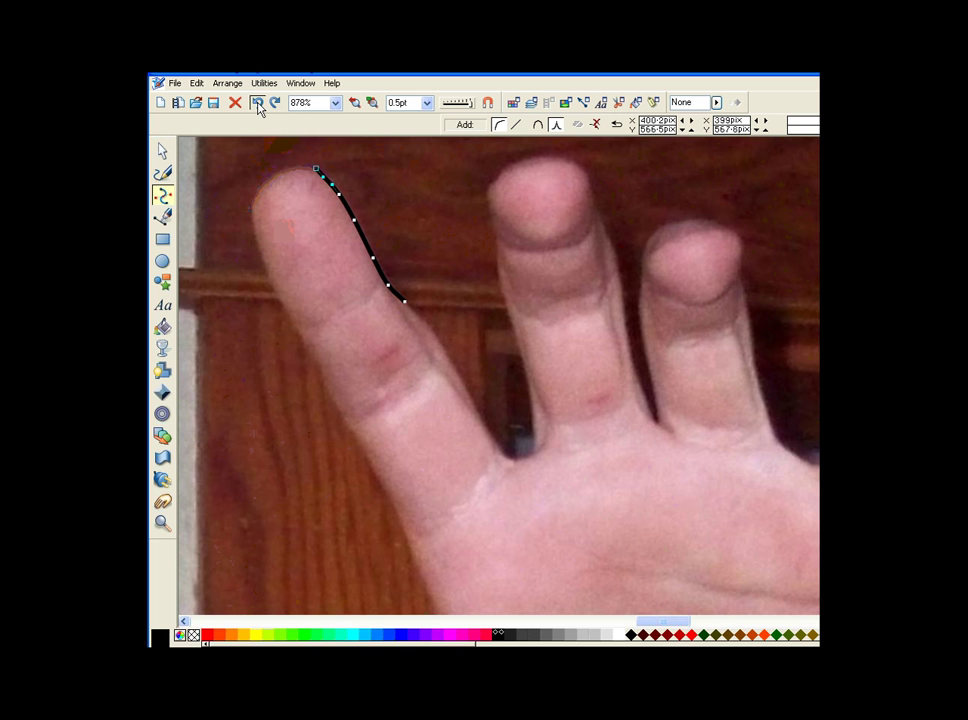
# Step: Continue the curved outline around the index fingertip and down the finger's outer edge to its base
pyautogui.click(285, 168)
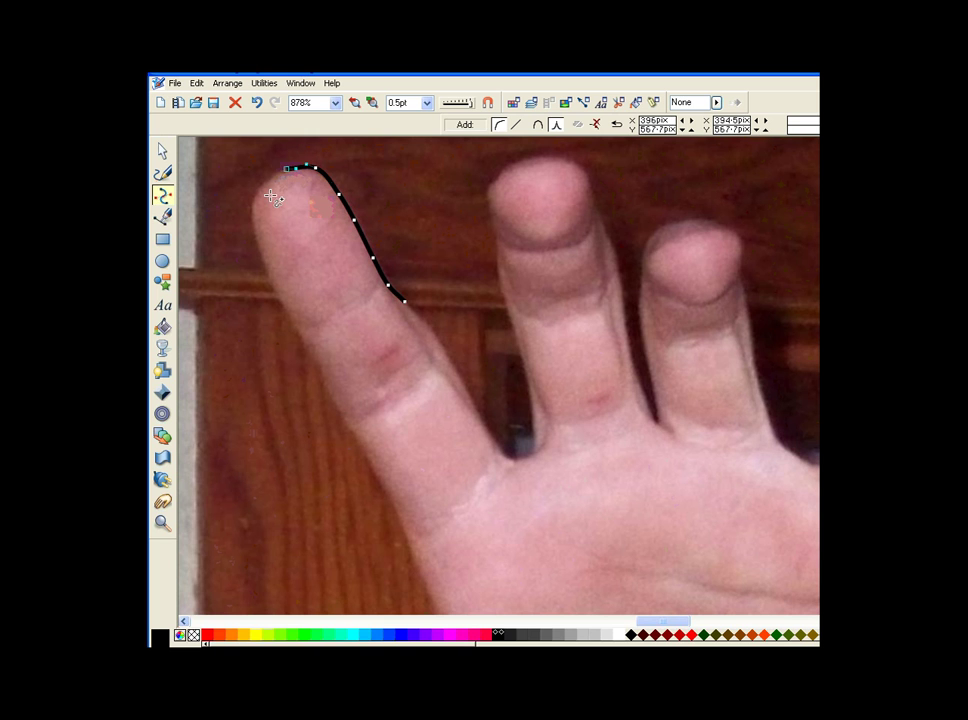
pyautogui.click(262, 184)
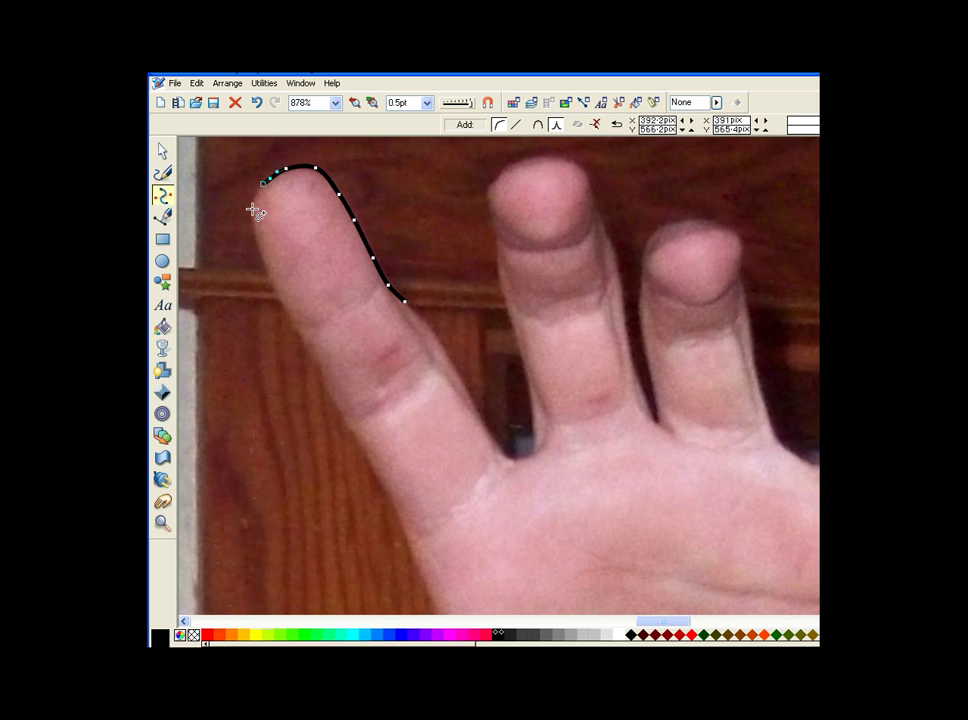
pyautogui.click(251, 208)
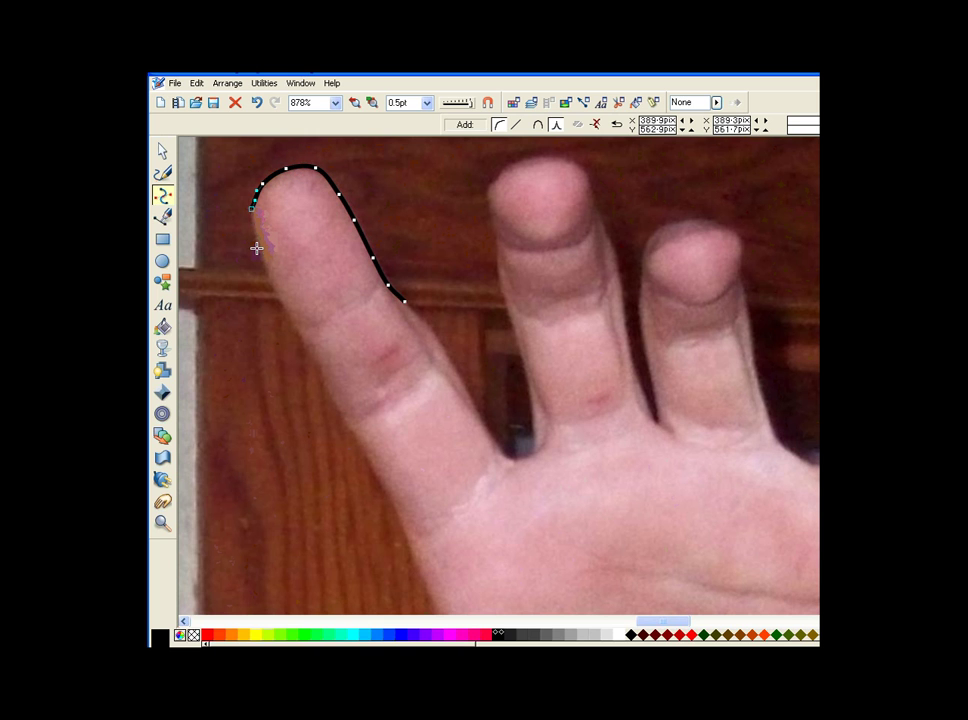
pyautogui.click(283, 303)
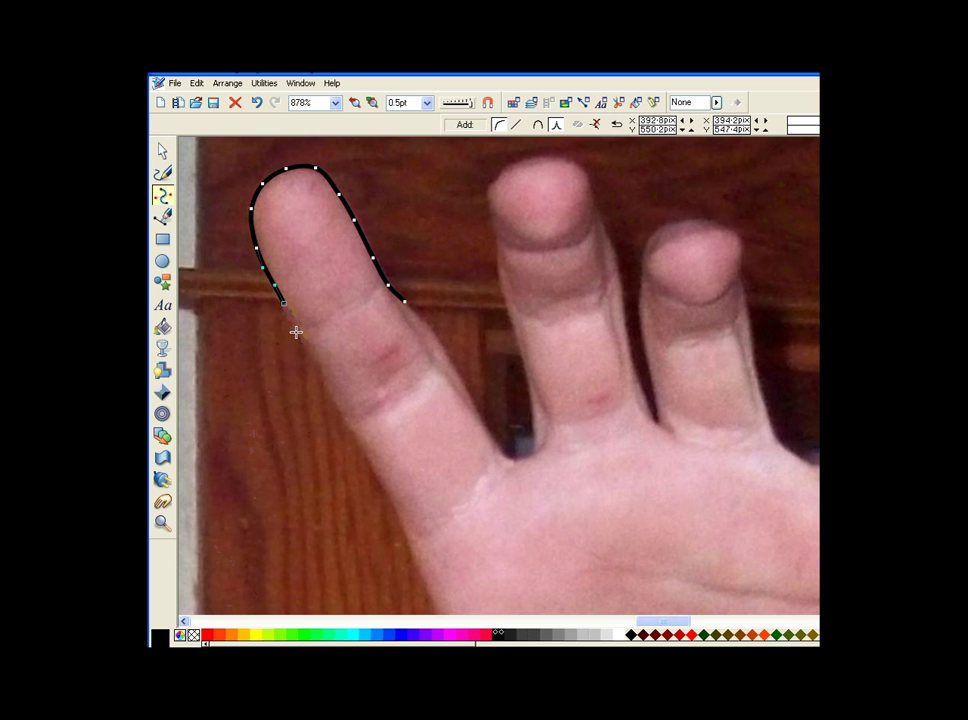
pyautogui.click(296, 331)
pyautogui.click(313, 363)
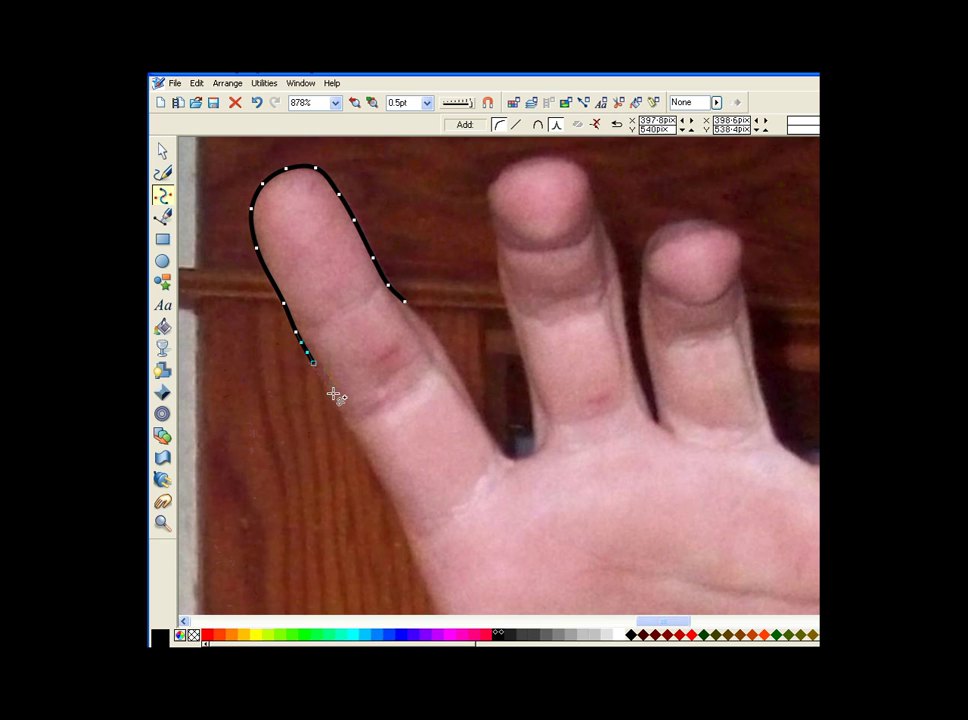
pyautogui.click(333, 400)
pyautogui.click(354, 430)
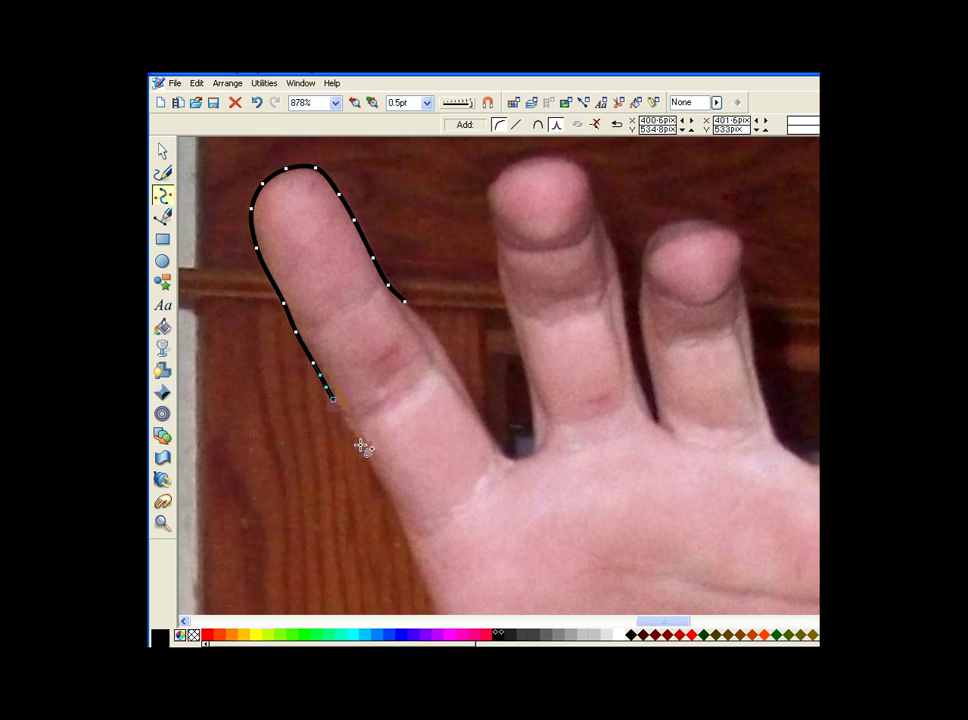
pyautogui.click(363, 444)
pyautogui.click(391, 496)
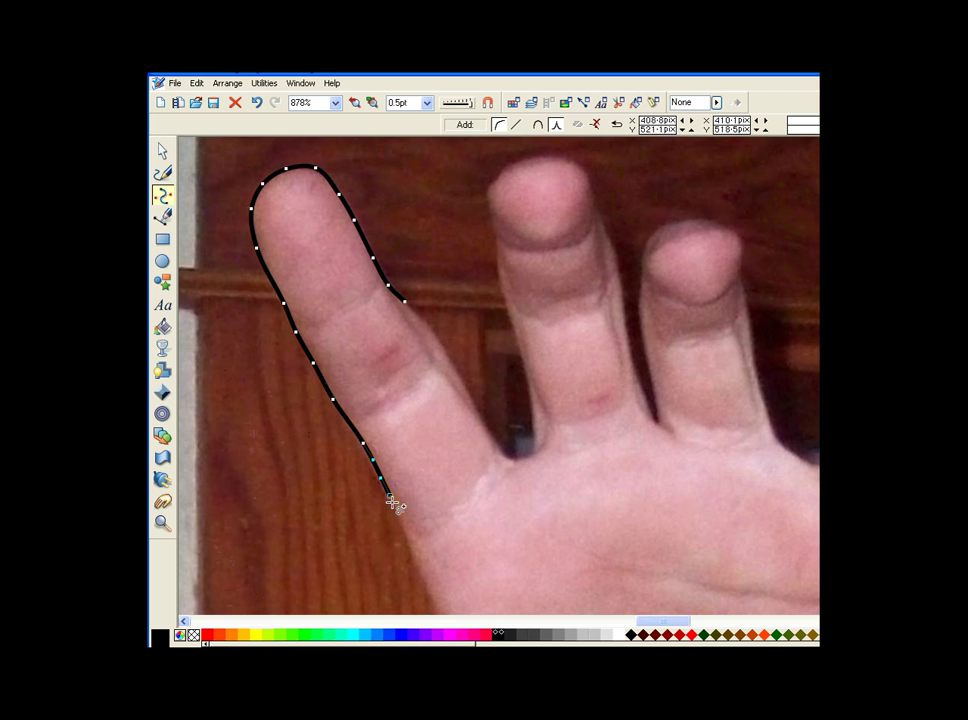
# Step: Extend the outline from the index finger's base along the palm's edge toward the thumb
pyautogui.scroll(-1, 400, 508)
pyautogui.scroll(-4, 405, 500)
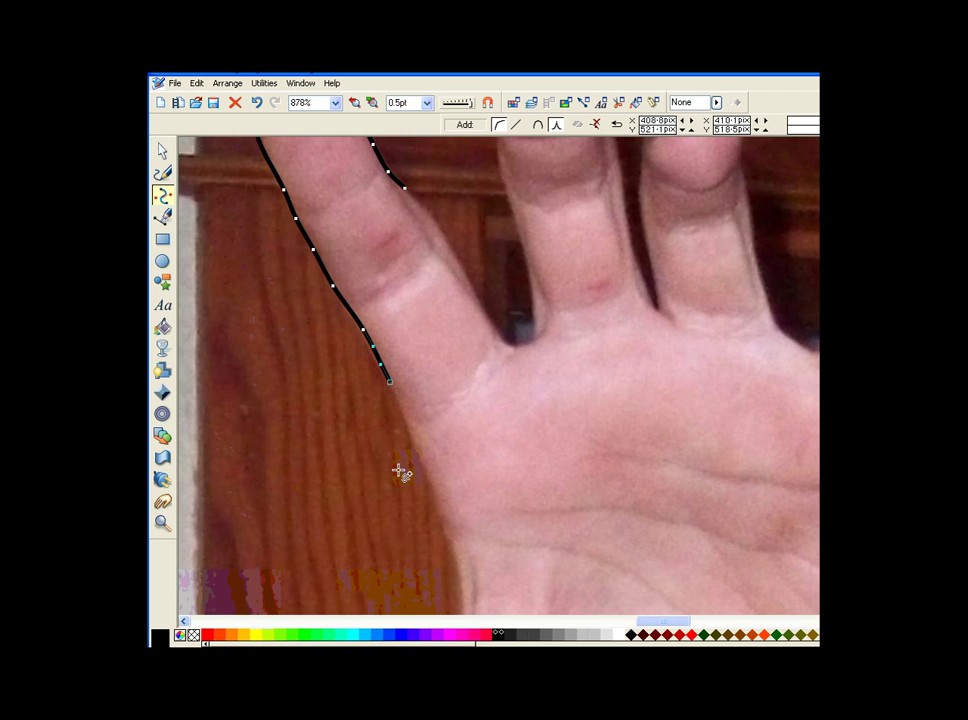
pyautogui.moveTo(397, 467); pyautogui.dragTo(426, 350)
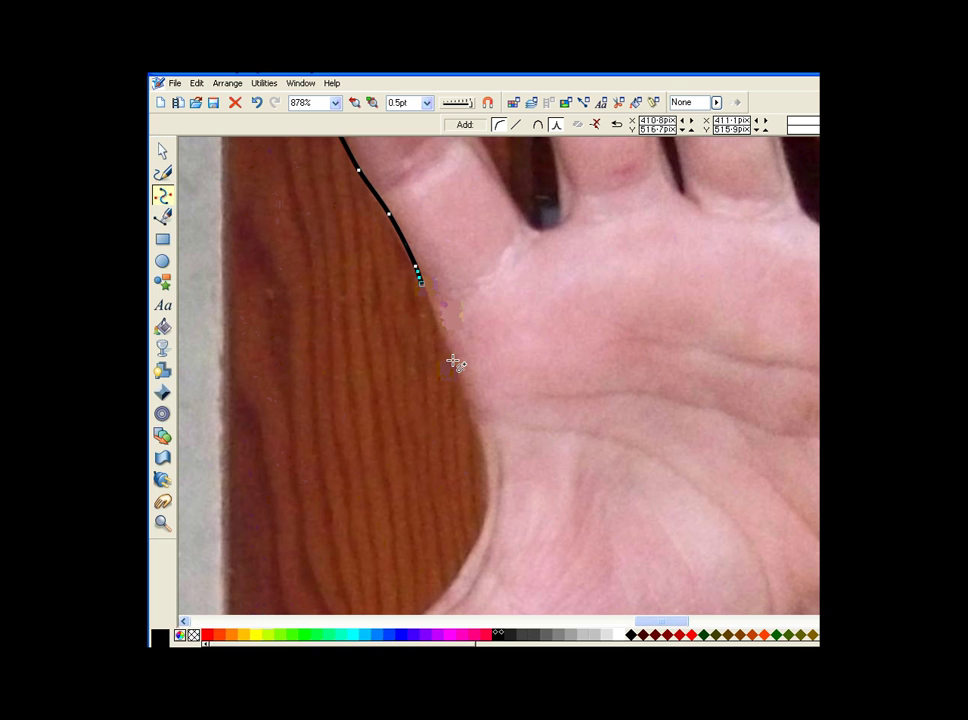
pyautogui.click(451, 359)
pyautogui.click(471, 425)
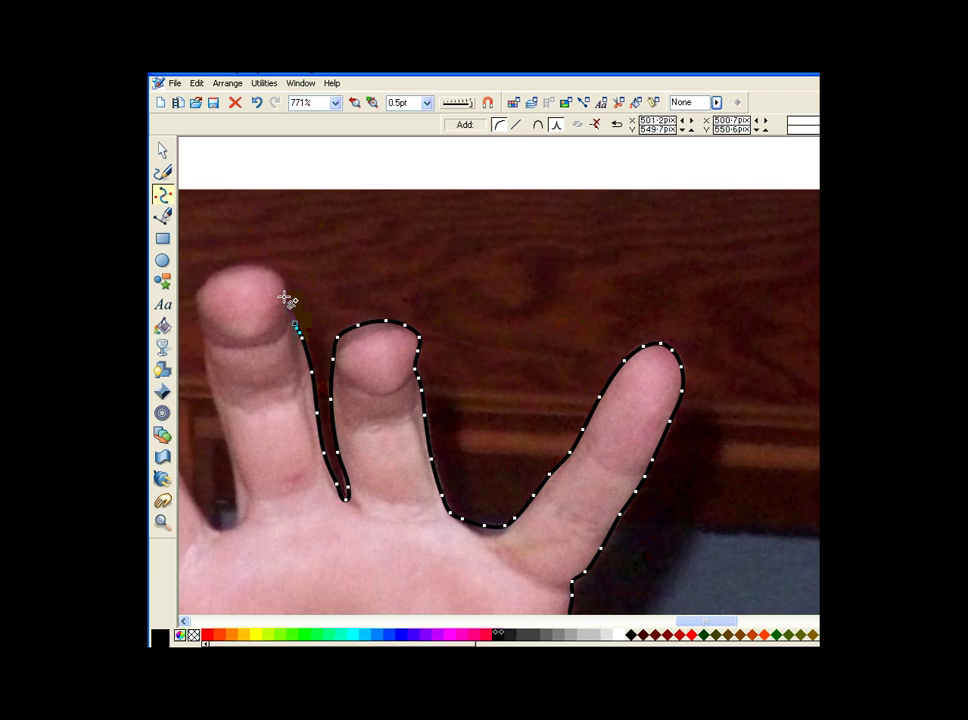
# Step: Continue the curved outline around the middle fingertip and down the finger's edge to the gap beside the index finger
pyautogui.click(281, 279)
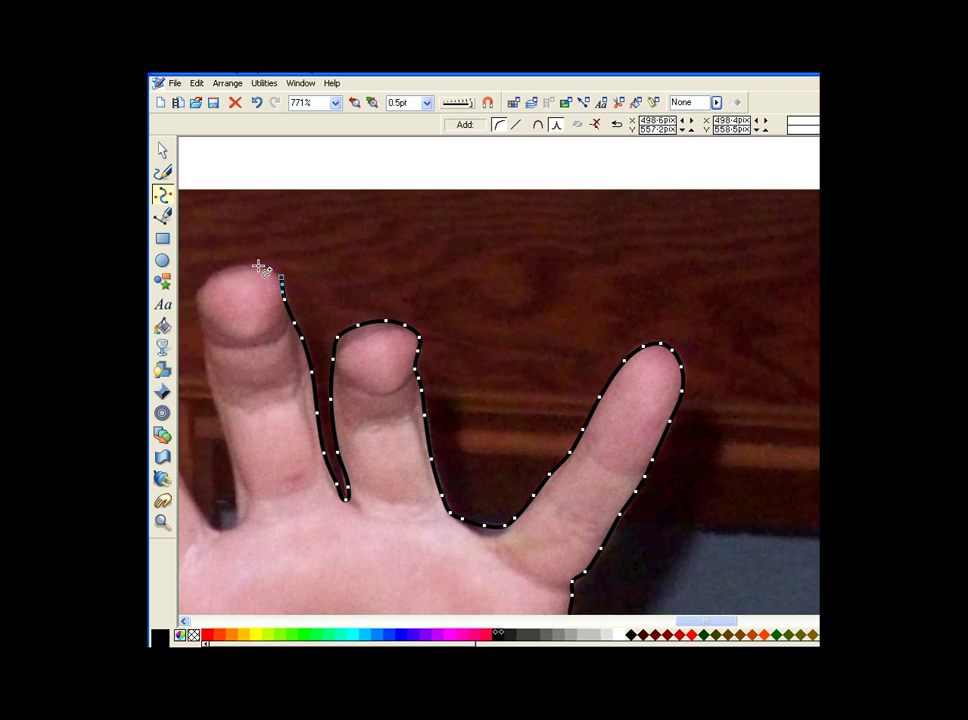
pyautogui.click(258, 266)
pyautogui.click(231, 267)
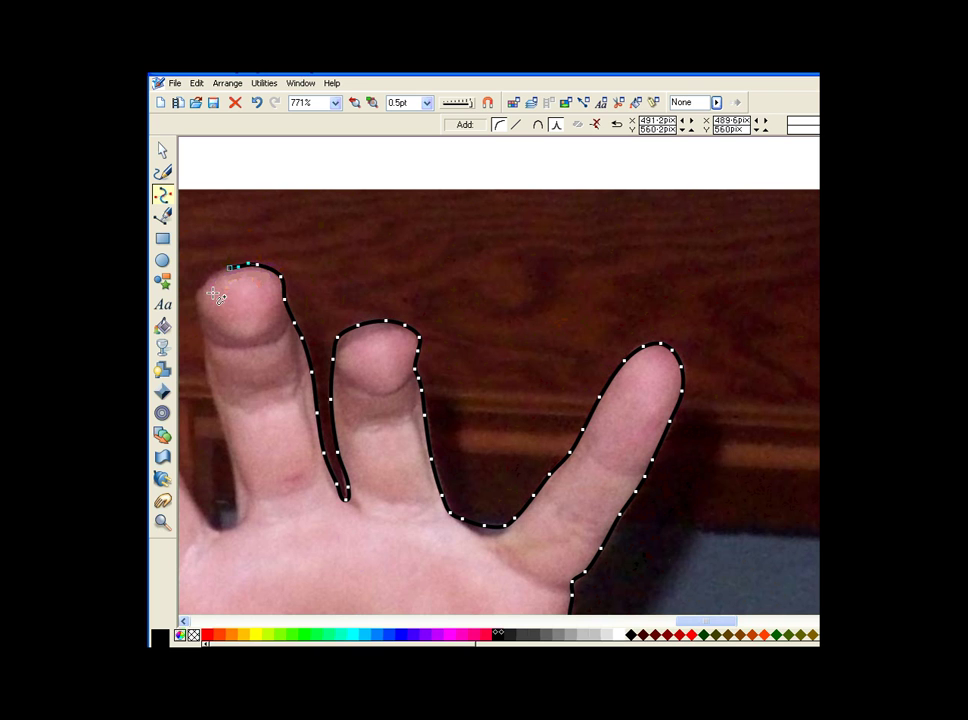
pyautogui.click(202, 283)
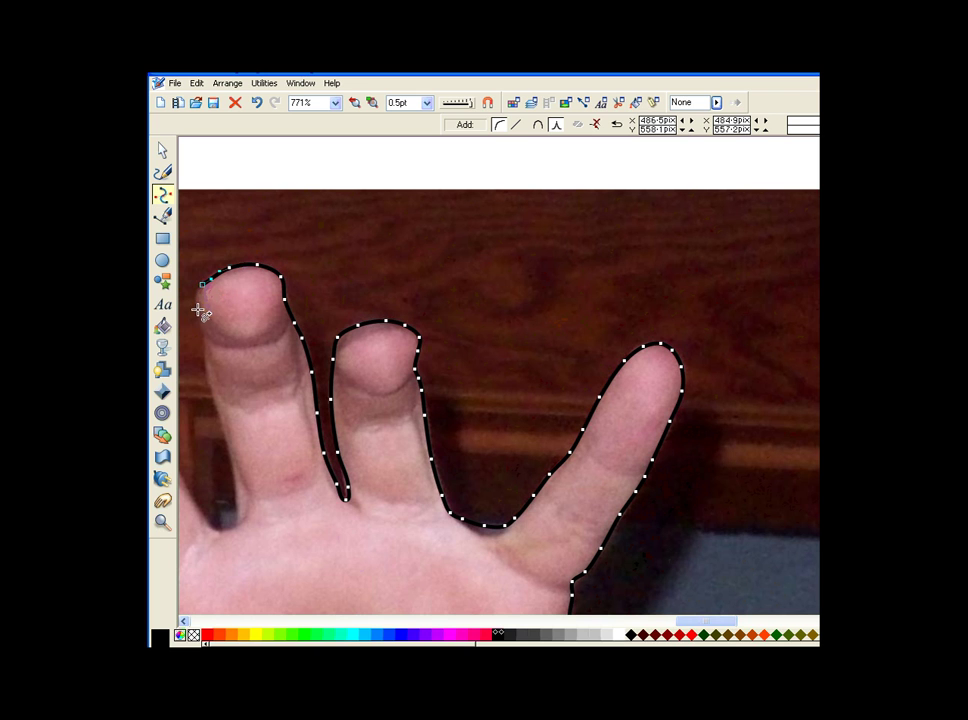
pyautogui.click(200, 330)
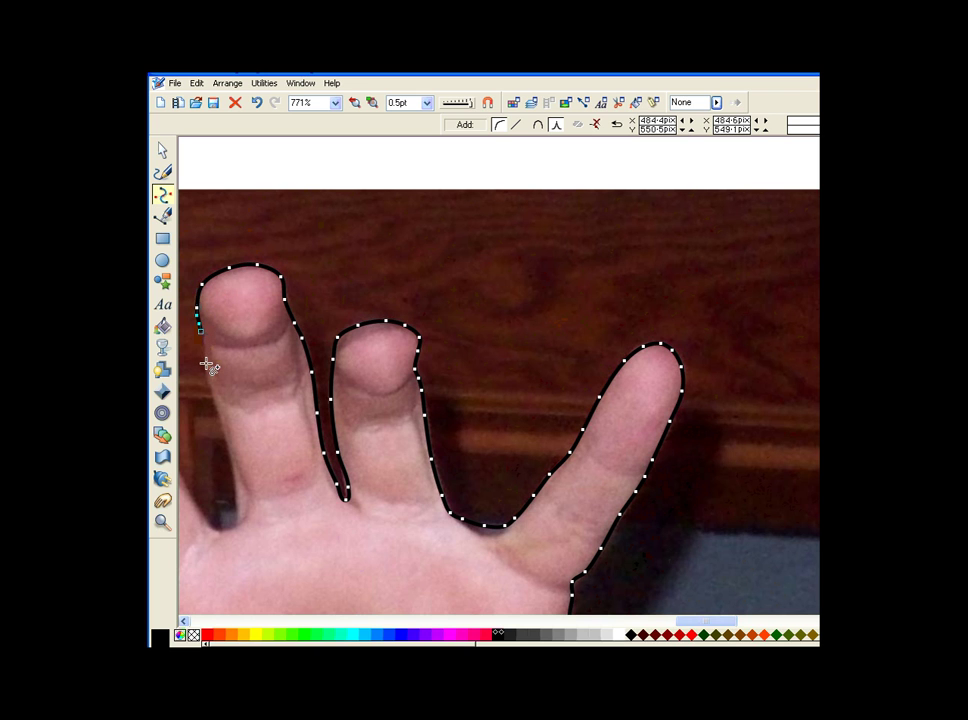
pyautogui.click(222, 420)
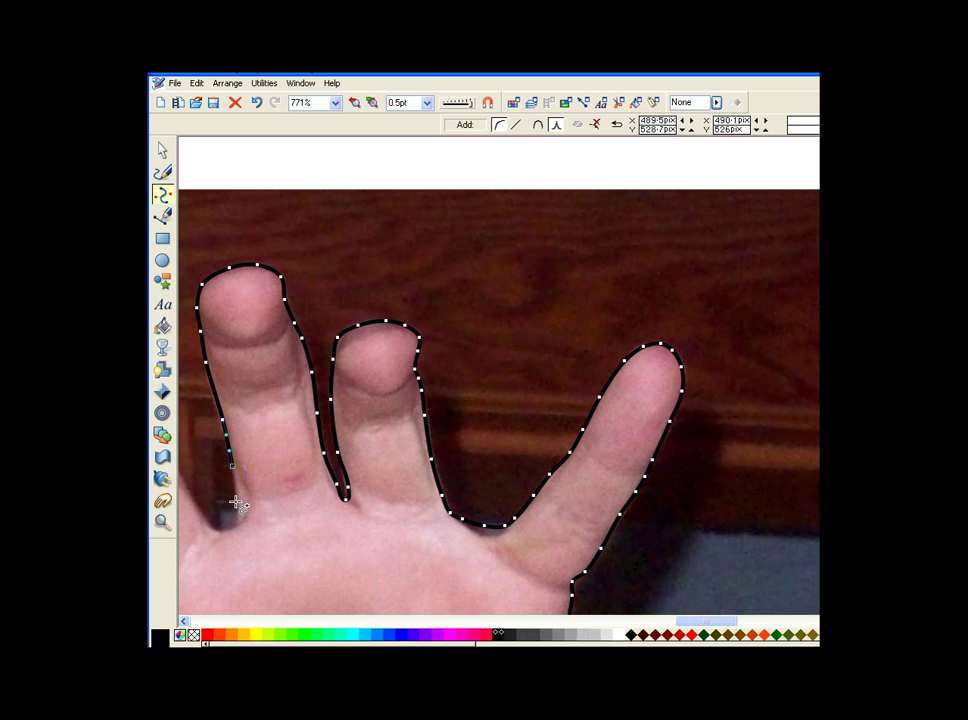
pyautogui.click(236, 502)
pyautogui.click(236, 522)
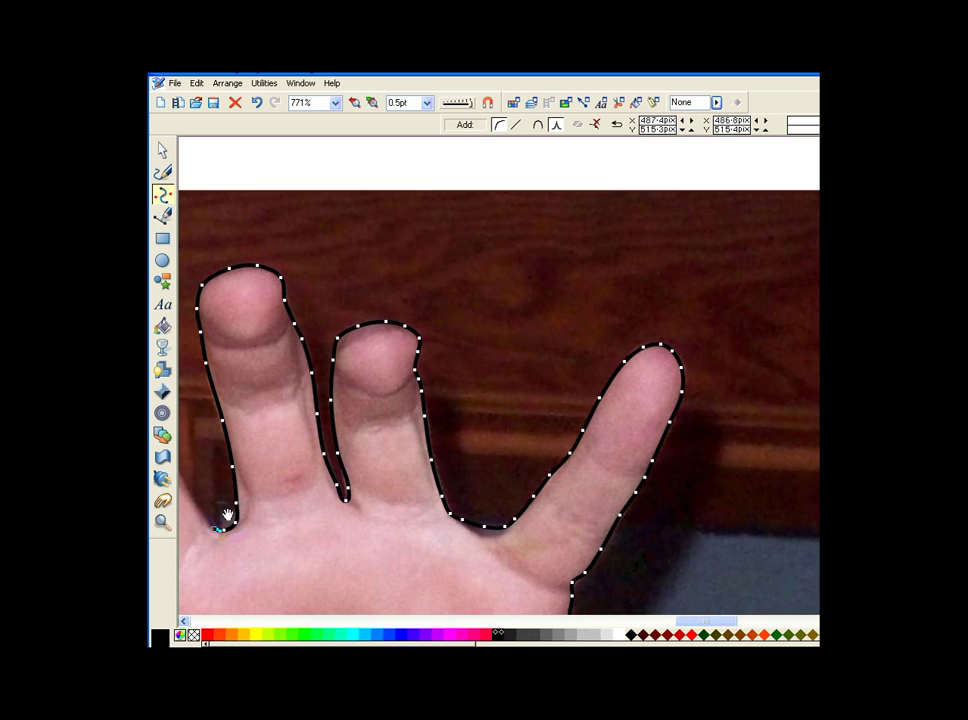
# Step: Extend the outline from the finger gap up the index finger's inner edge and around its tip
pyautogui.moveTo(222, 514); pyautogui.dragTo(515, 455)
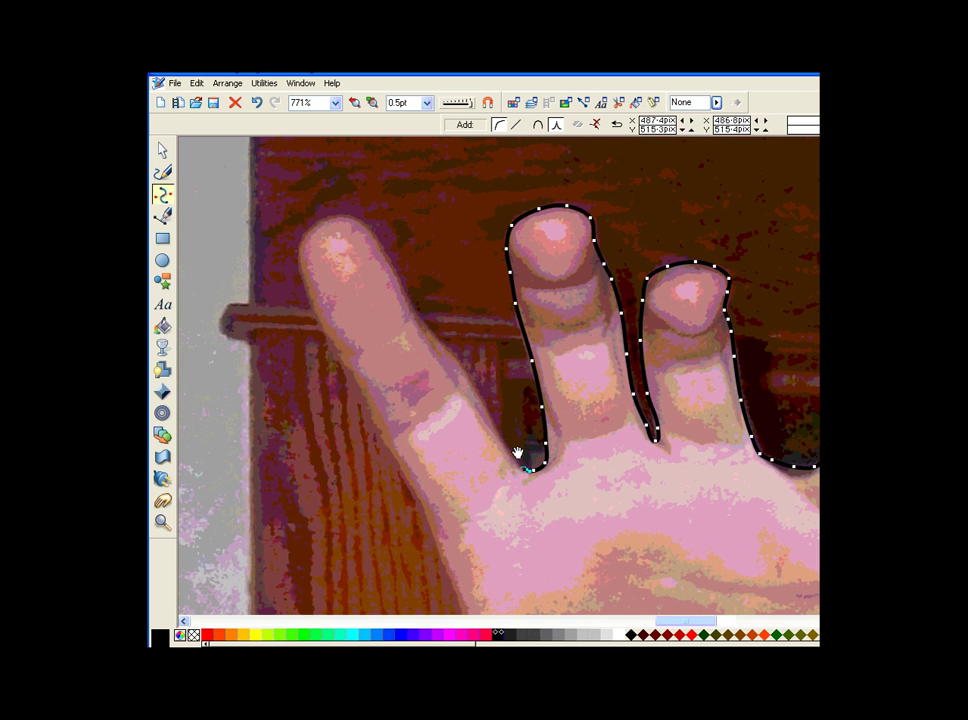
pyautogui.click(463, 373)
pyautogui.click(435, 334)
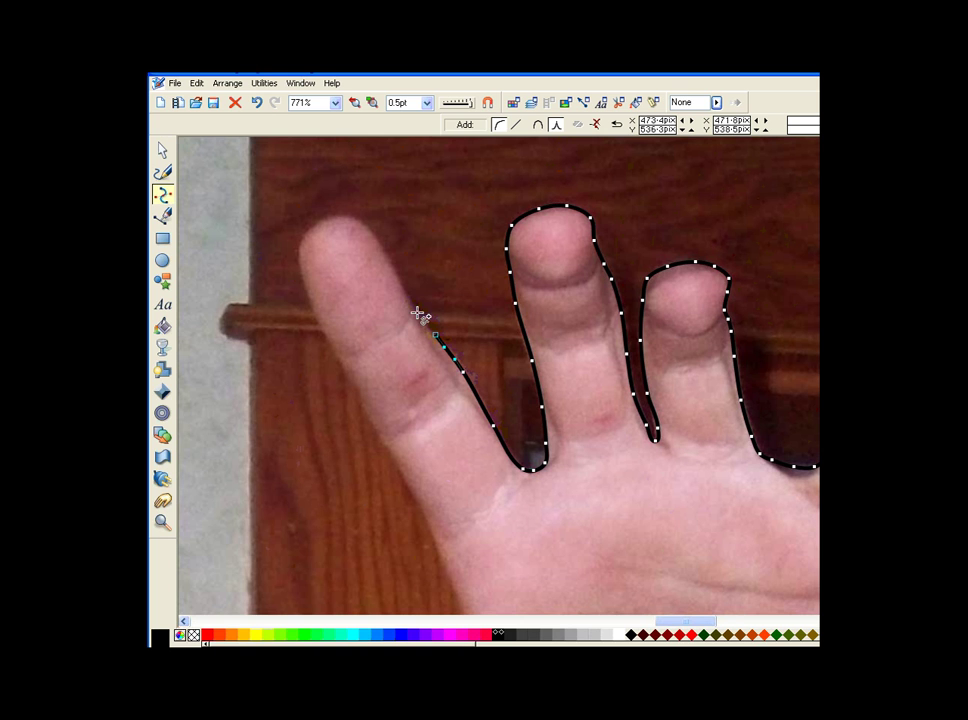
pyautogui.click(415, 310)
pyautogui.click(394, 272)
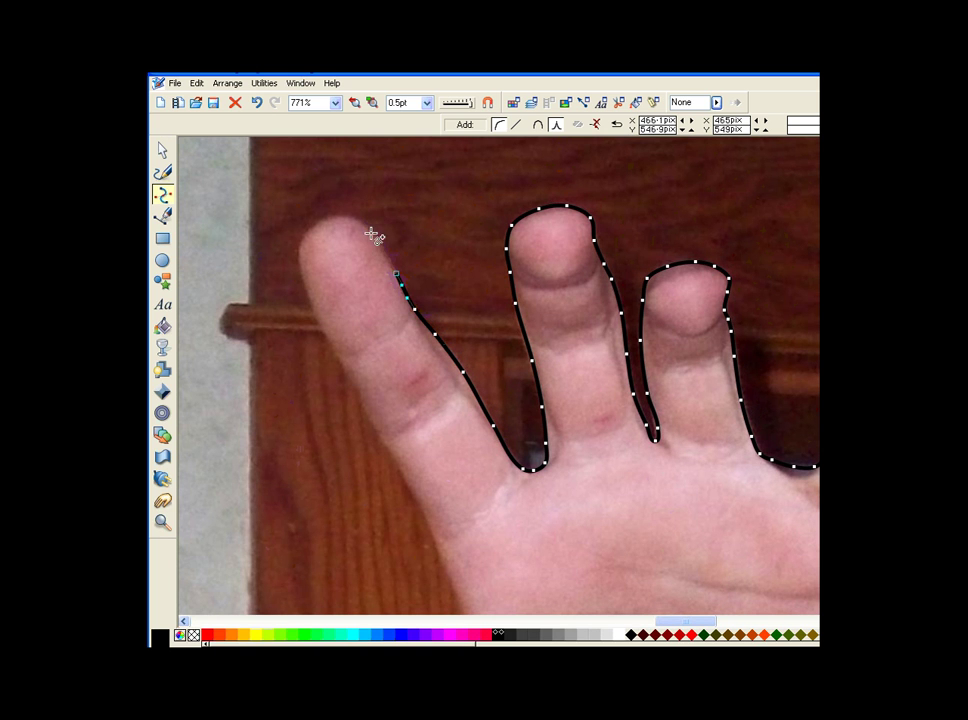
pyautogui.click(372, 232)
pyautogui.click(339, 216)
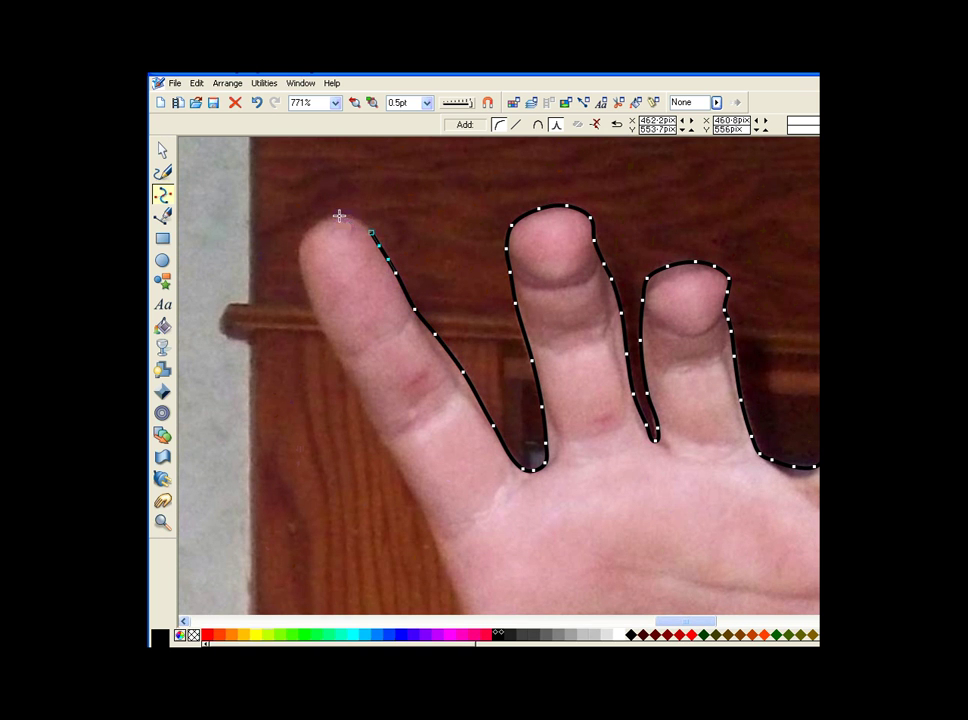
pyautogui.click(308, 229)
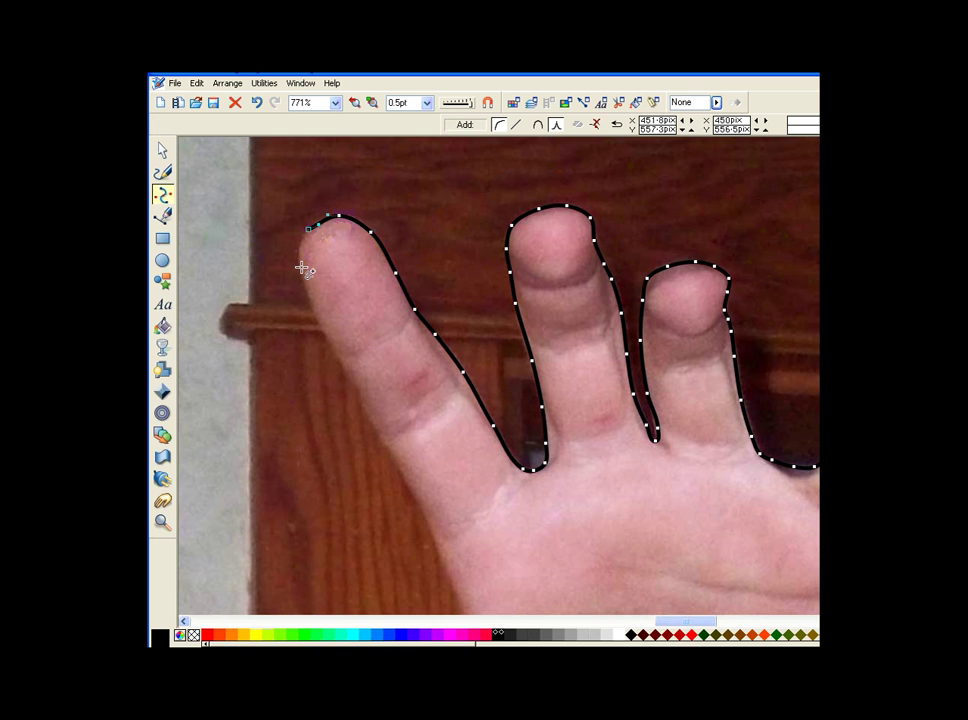
# Step: Trace the index finger's outer edge from the fingertip down toward its base
pyautogui.click(299, 266)
pyautogui.click(310, 309)
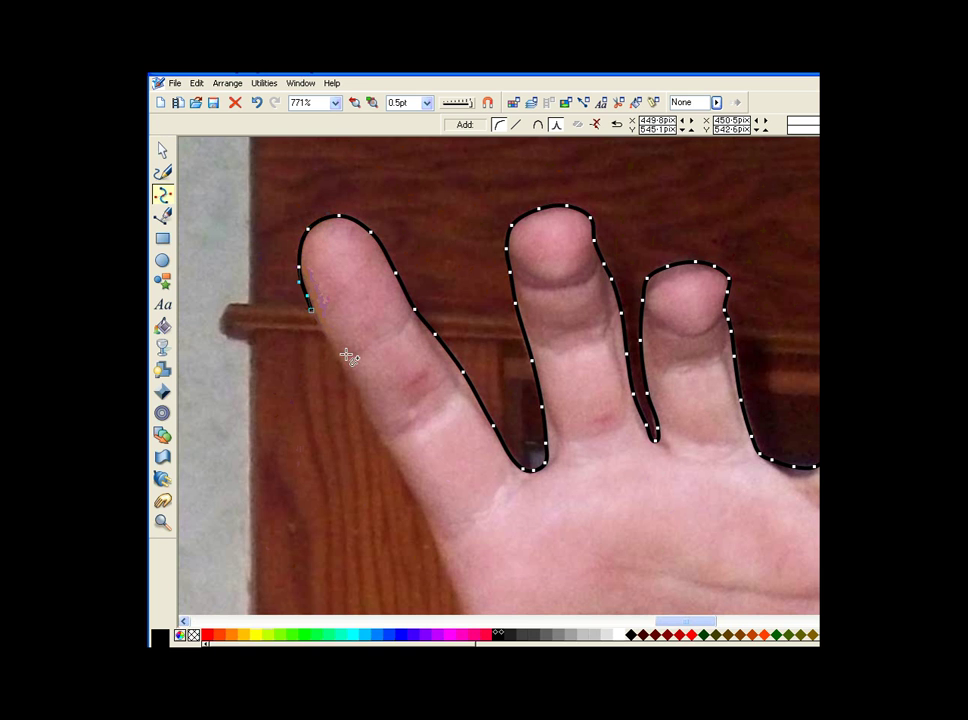
pyautogui.click(356, 384)
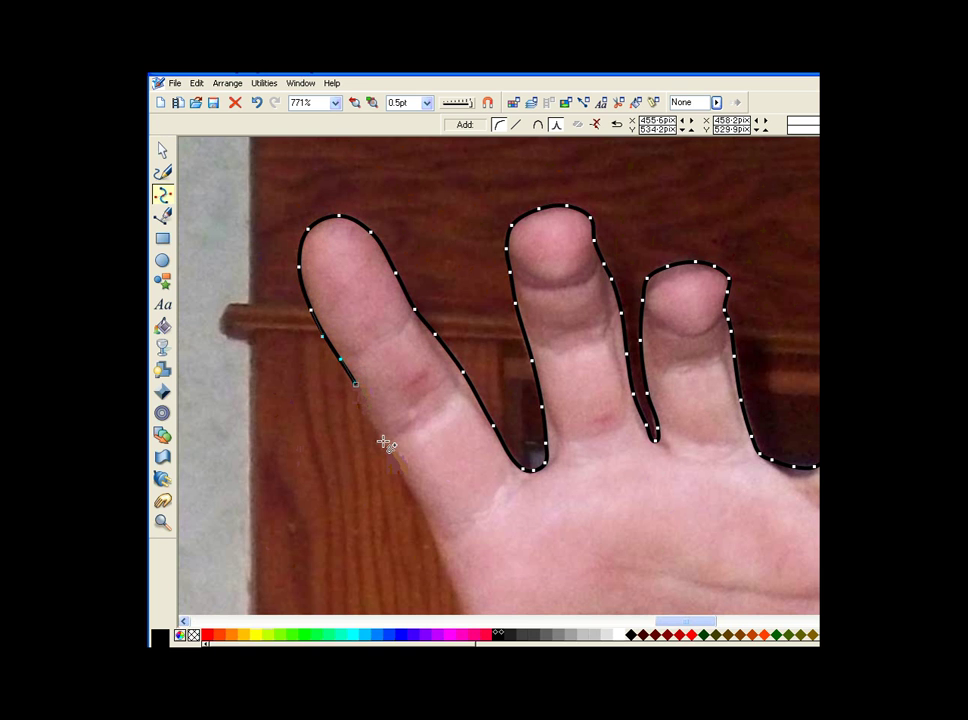
pyautogui.click(401, 472)
pyautogui.scroll(-2, 430, 460)
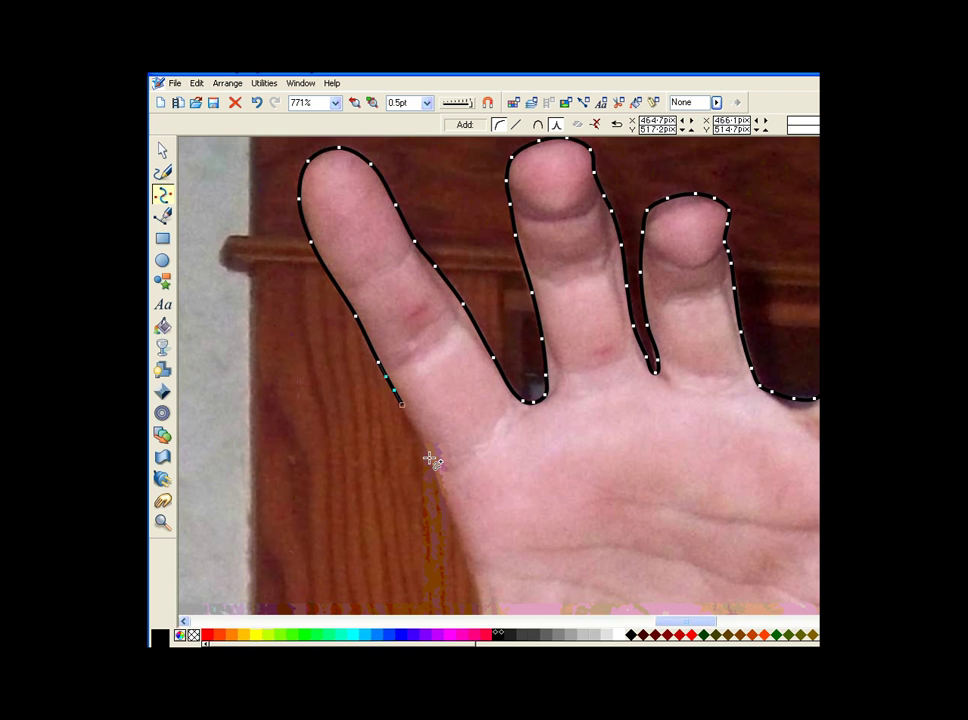
pyautogui.scroll(-1, 432, 454)
# Step: Trace from the index finger's base along the palm's edge and close the outline at its starting point beside the thumb
pyautogui.click(421, 396)
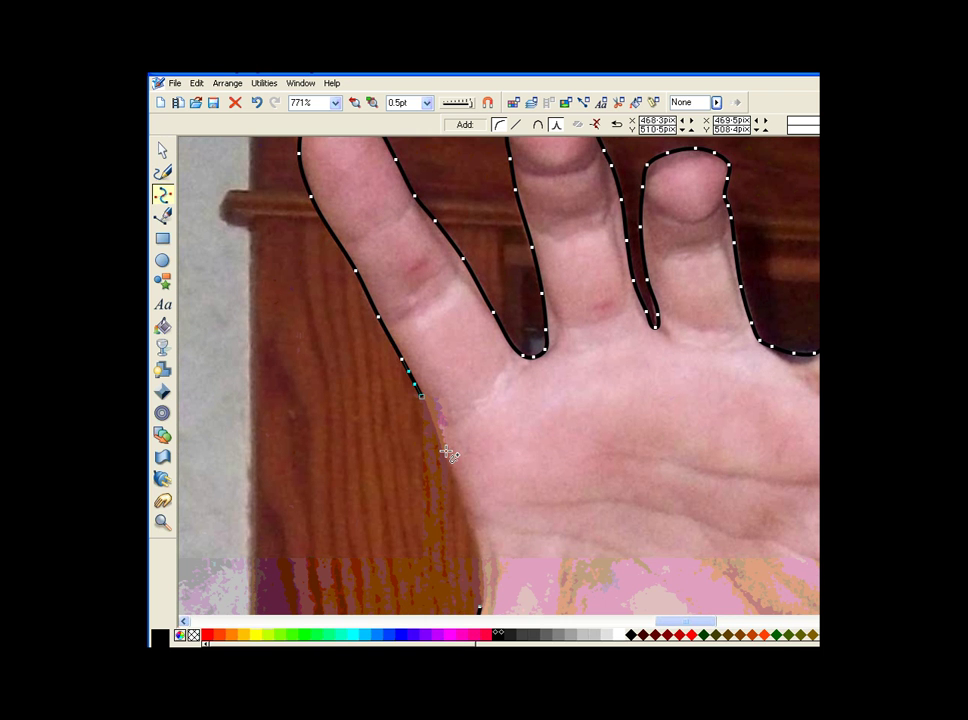
pyautogui.scroll(-1, 455, 470)
pyautogui.click(462, 467)
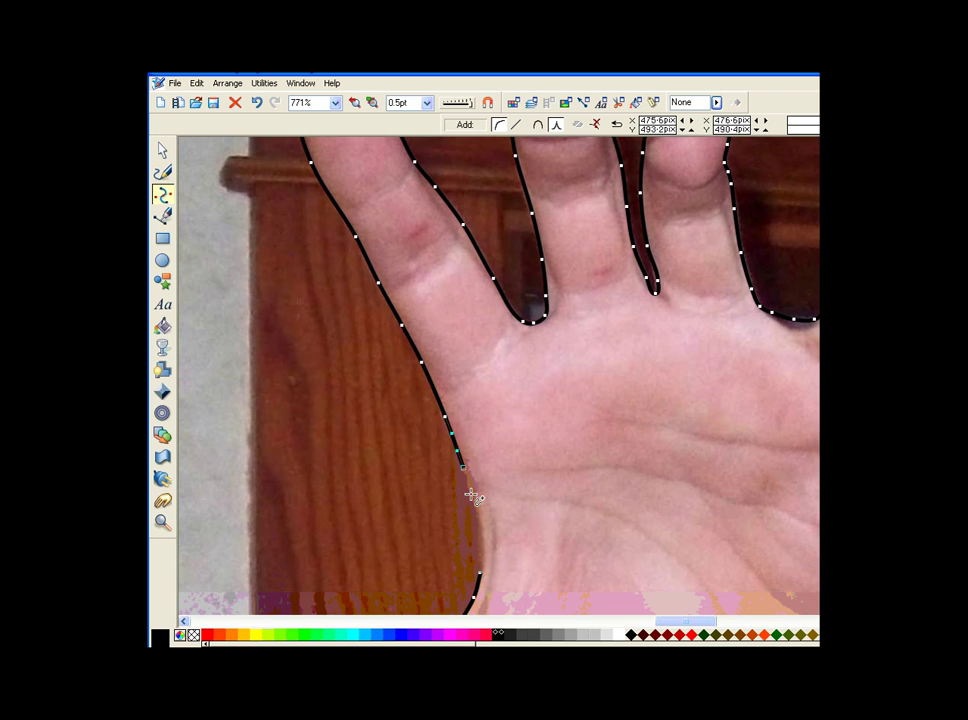
pyautogui.click(475, 505)
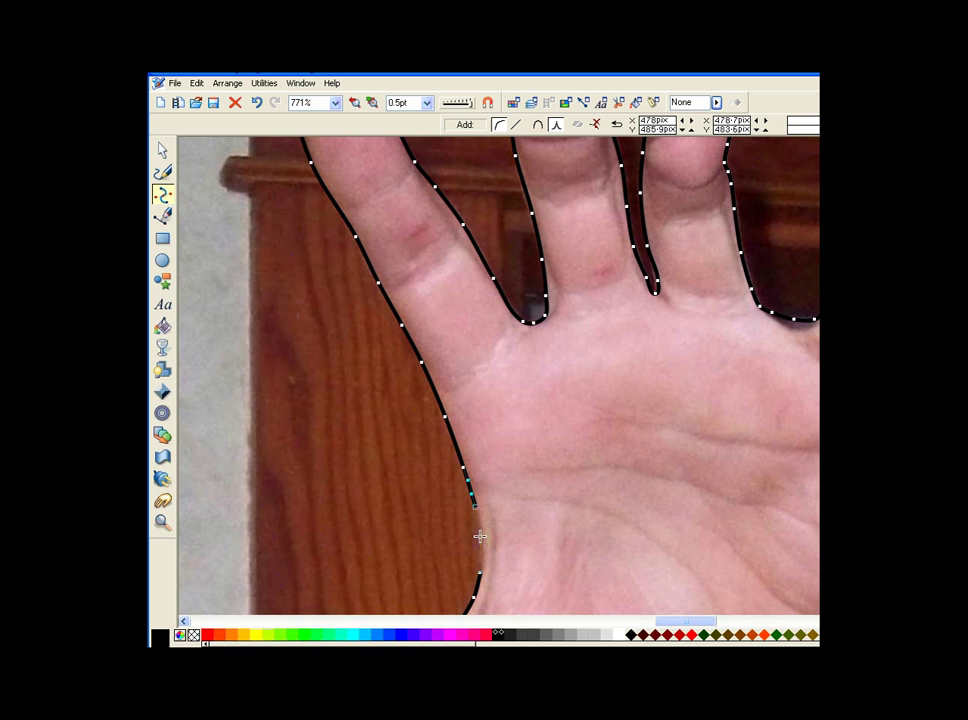
pyautogui.click(480, 537)
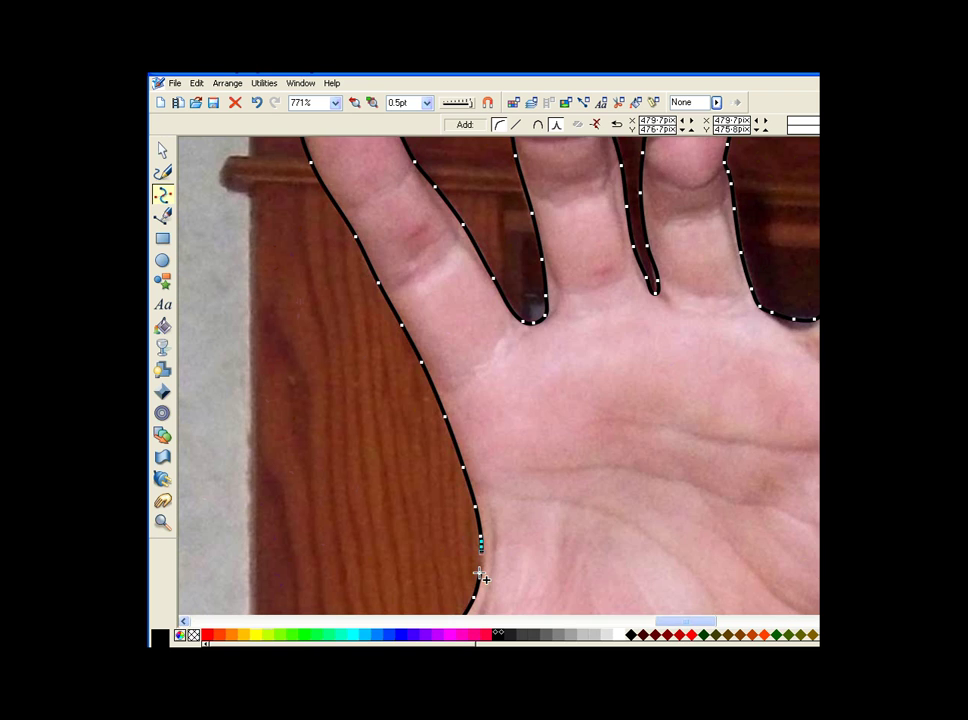
pyautogui.click(480, 575)
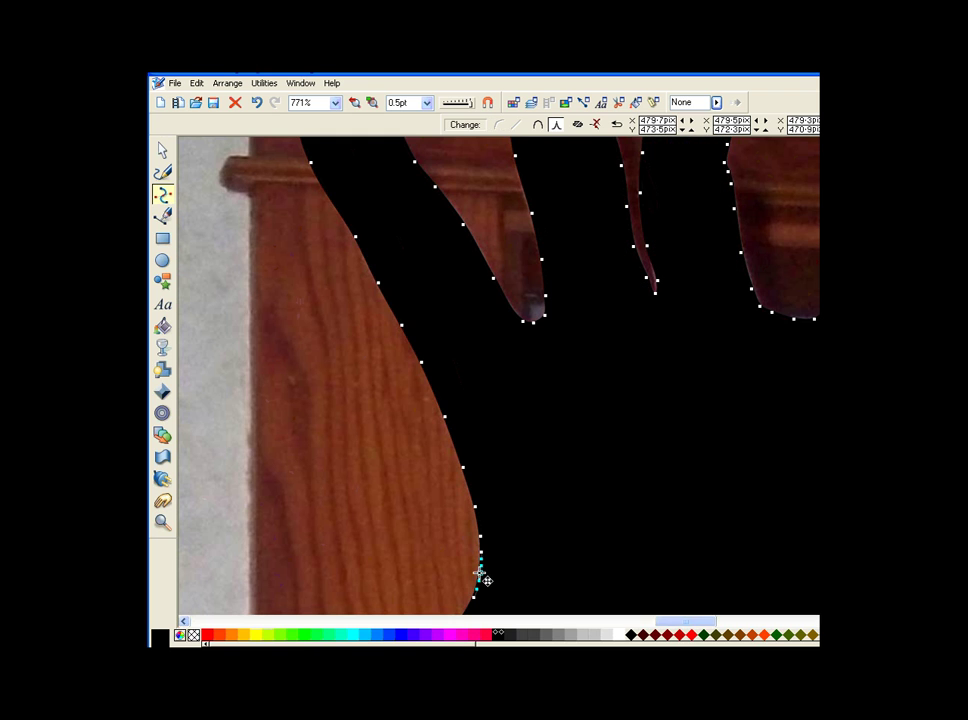
# Step: Return the view to 100% and put the black silhouette shape behind the man's photo
pyautogui.click(337, 105)
pyautogui.click(316, 193)
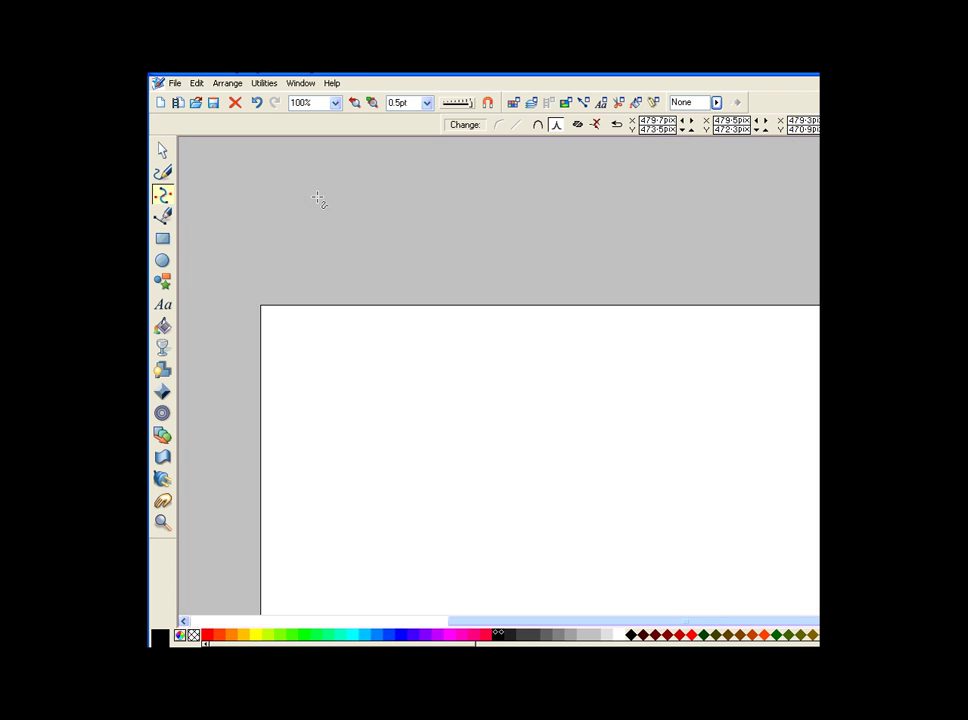
pyautogui.scroll(-3, 430, 223)
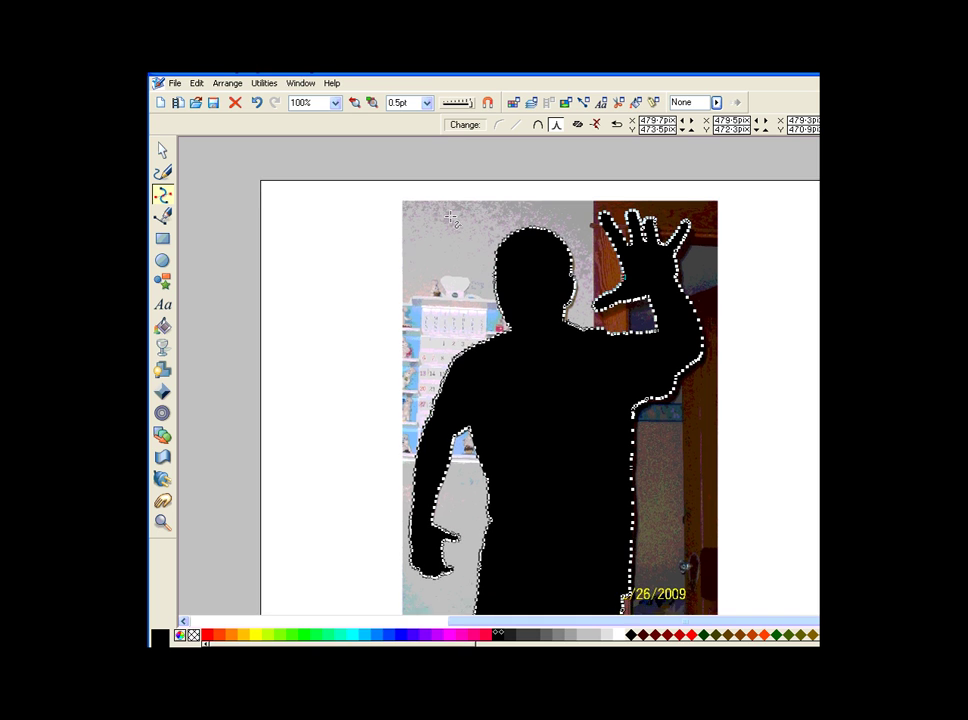
pyautogui.scroll(-1, 451, 218)
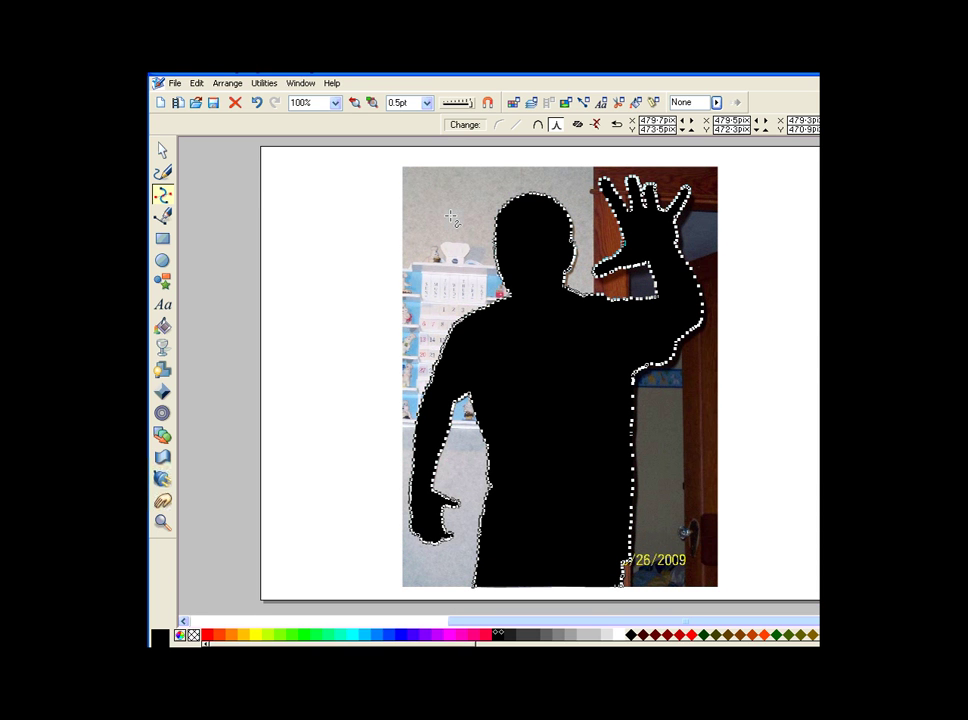
pyautogui.click(224, 86)
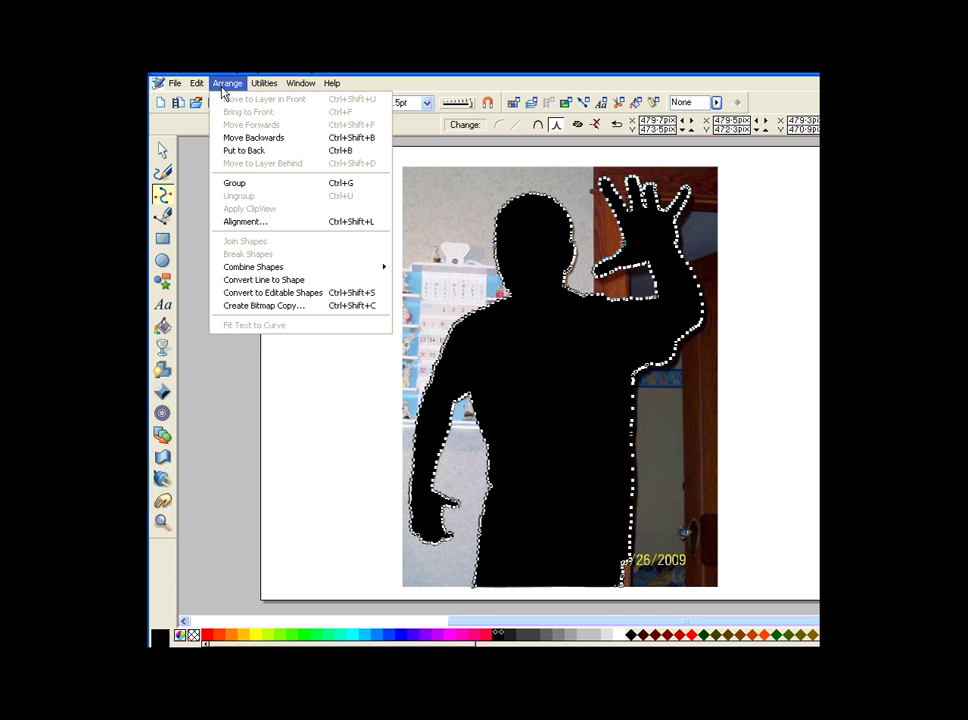
pyautogui.click(243, 151)
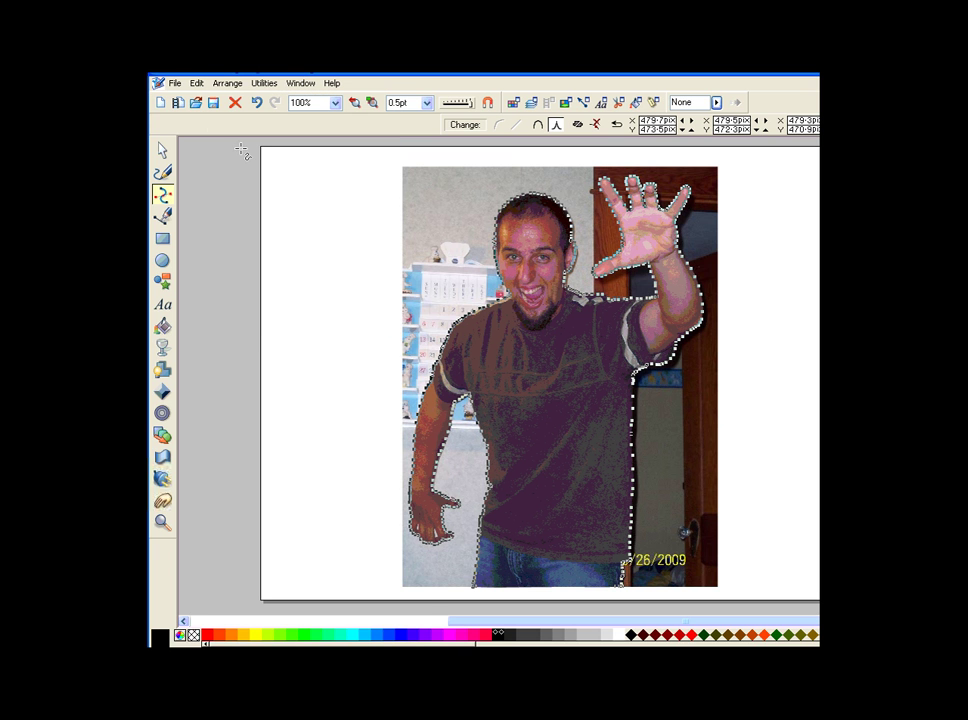
# Step: Select both the photo and the silhouette and apply ClipView to cut the man out
pyautogui.click(197, 84)
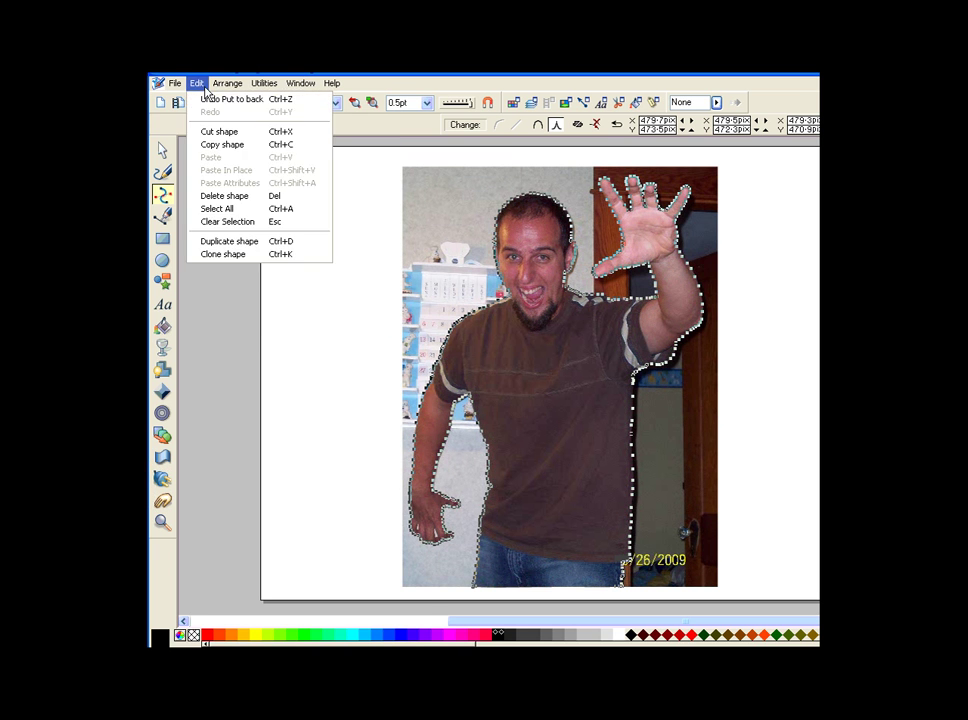
pyautogui.click(249, 209)
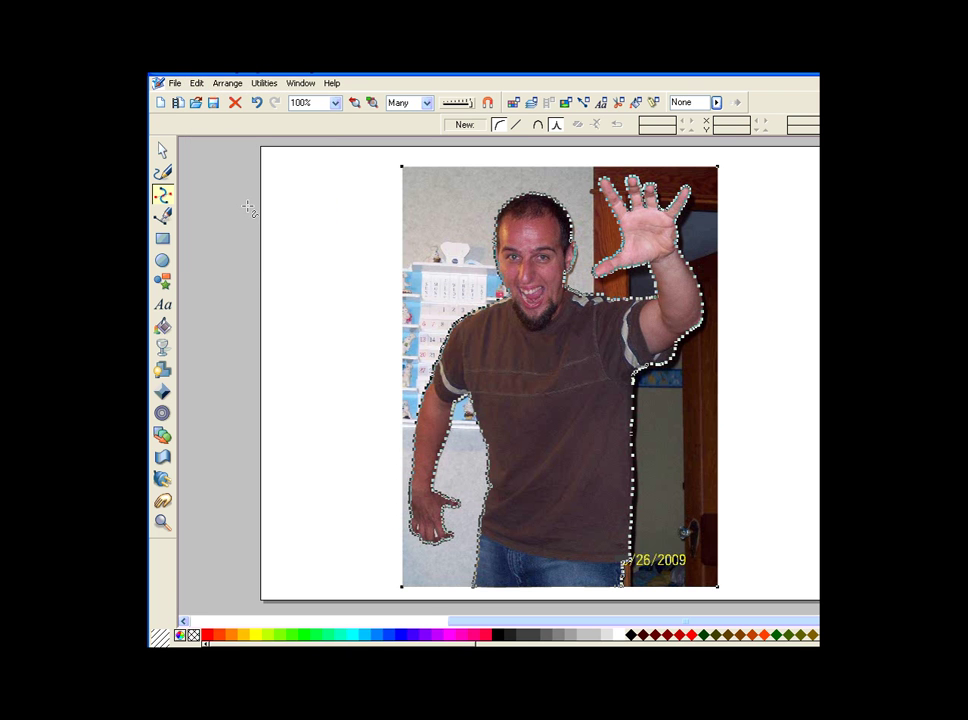
pyautogui.click(238, 88)
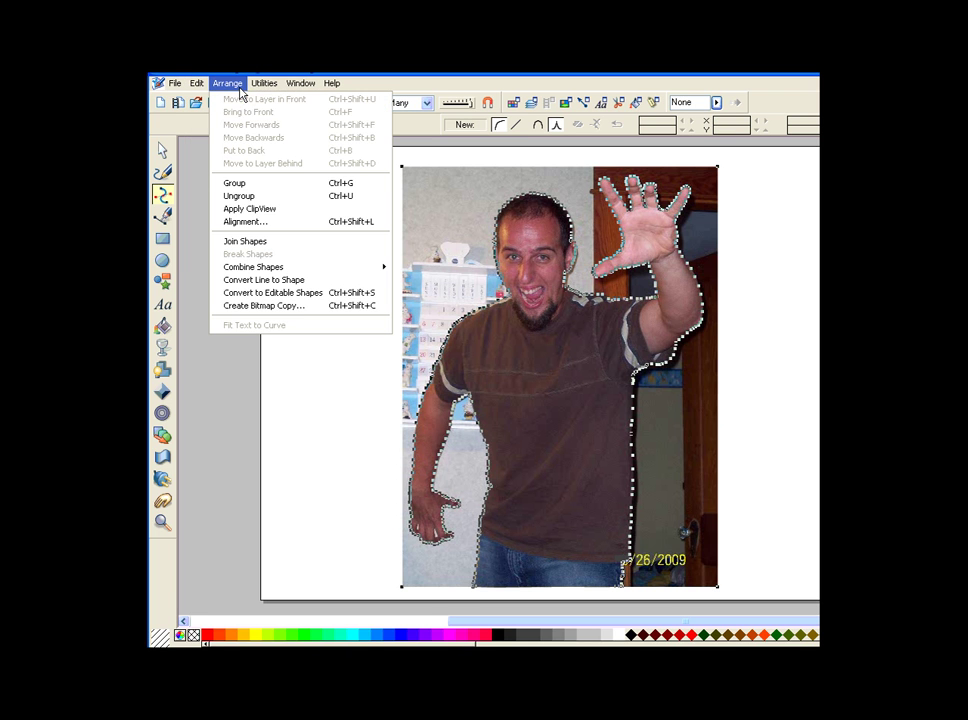
pyautogui.click(266, 210)
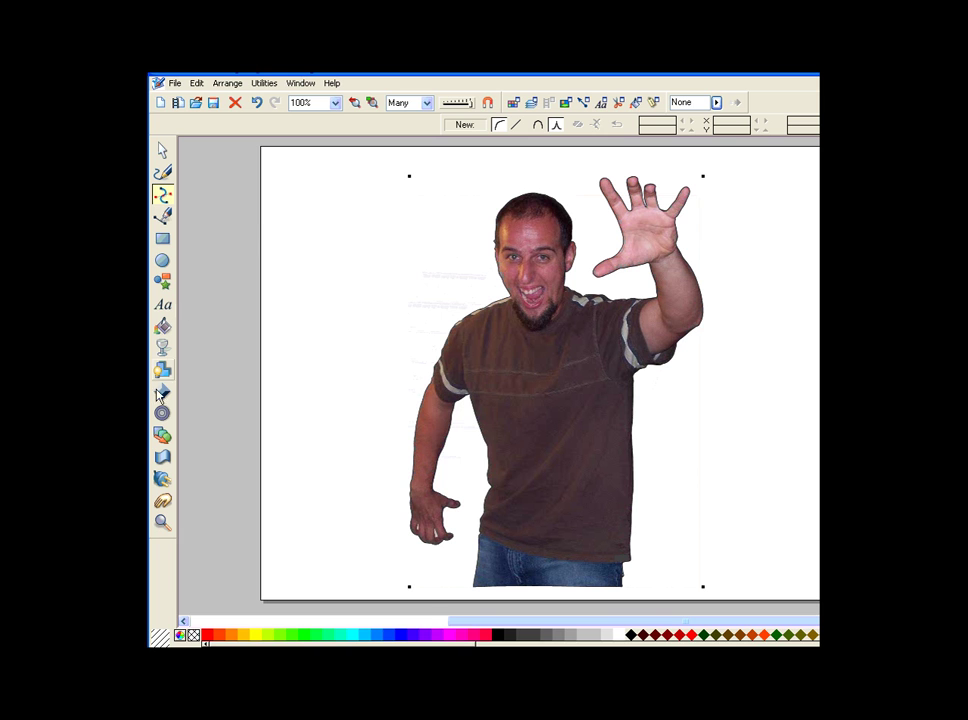
# Step: Remove the line colour from the man's cut-out and feather its edges by 1 pix
pyautogui.rightClick(193, 637)
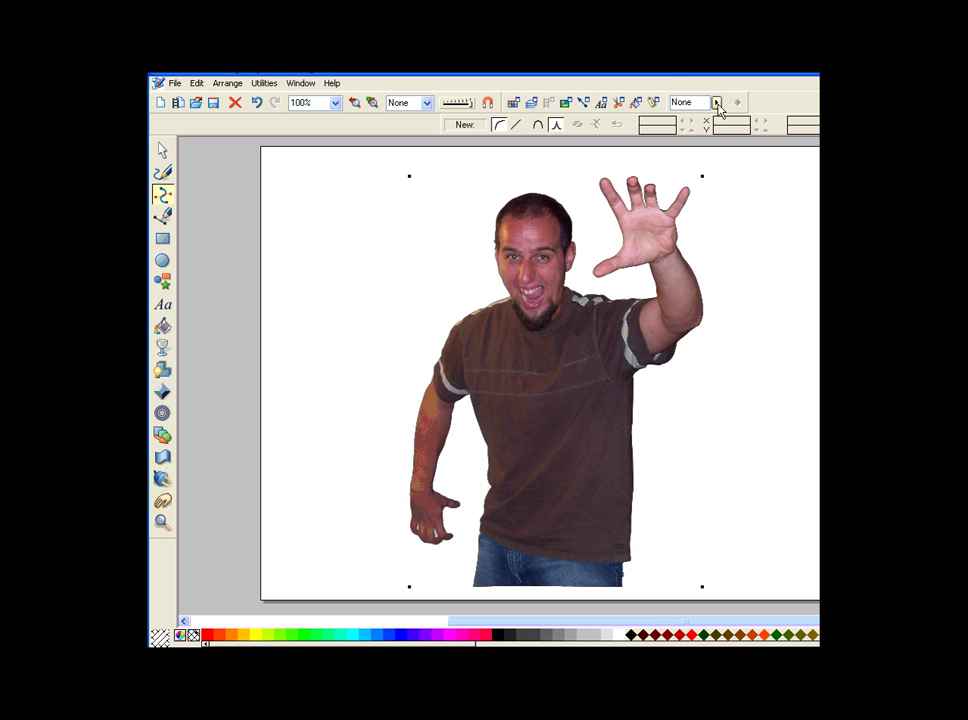
pyautogui.click(716, 103)
pyautogui.moveTo(718, 110); pyautogui.dragTo(726, 112)
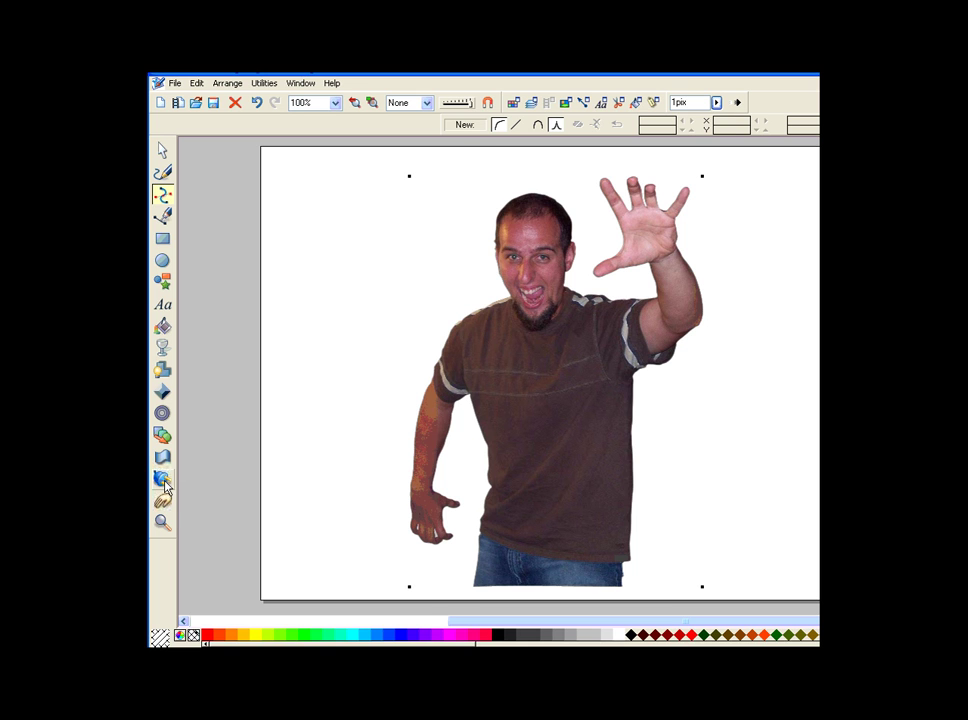
# Step: Add a wall shadow with 6 pix blur and 75% transparency to the man's cut-out
pyautogui.click(162, 369)
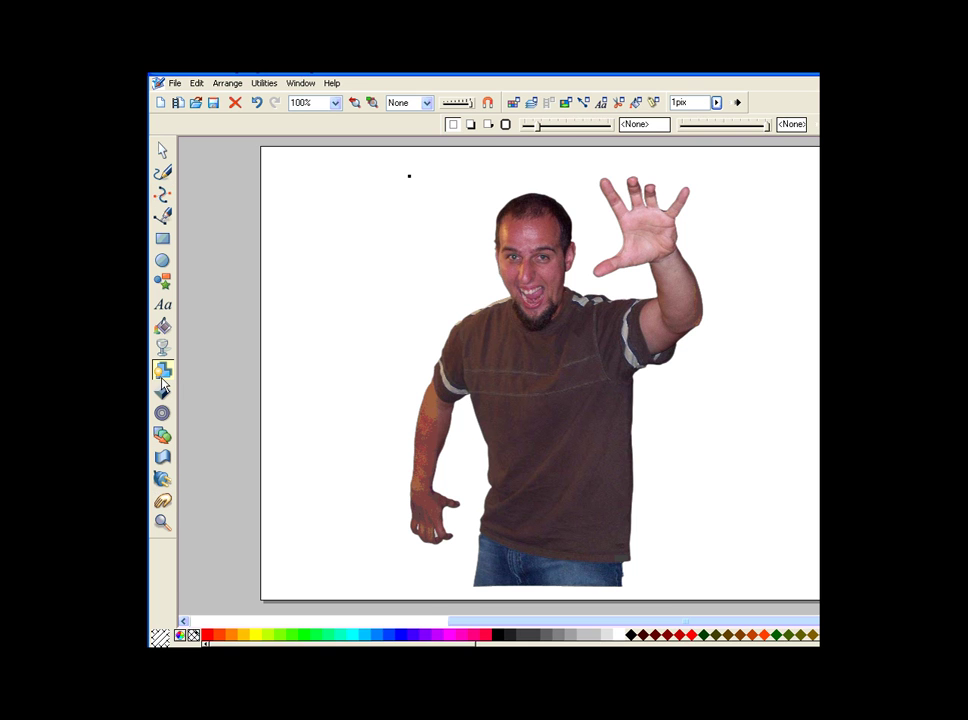
pyautogui.moveTo(524, 253); pyautogui.dragTo(526, 253)
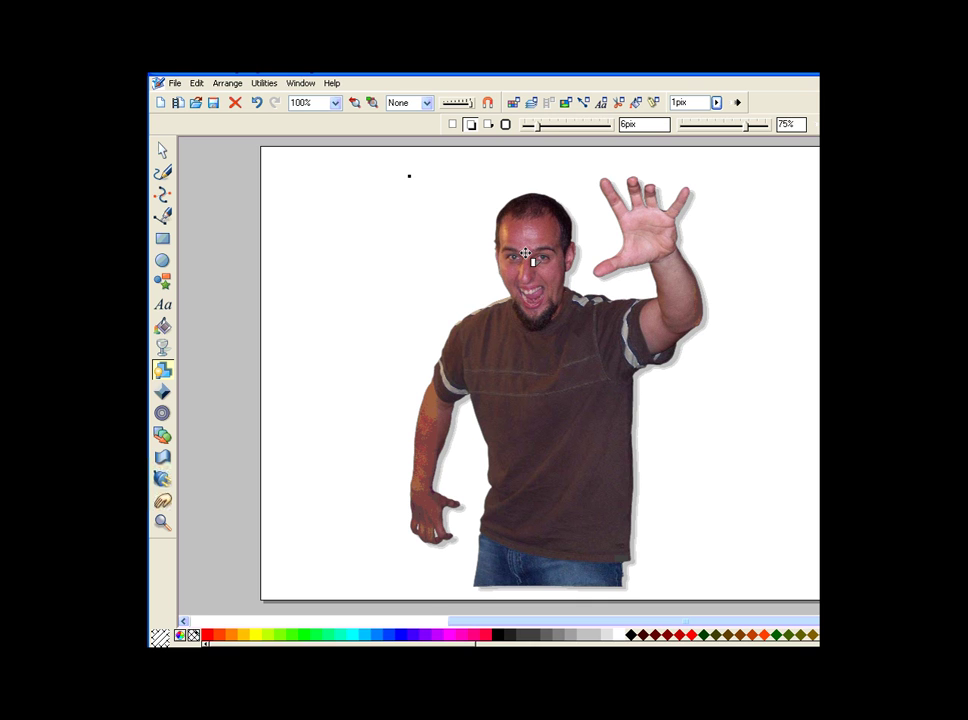
pyautogui.scroll(-2, 427, 257)
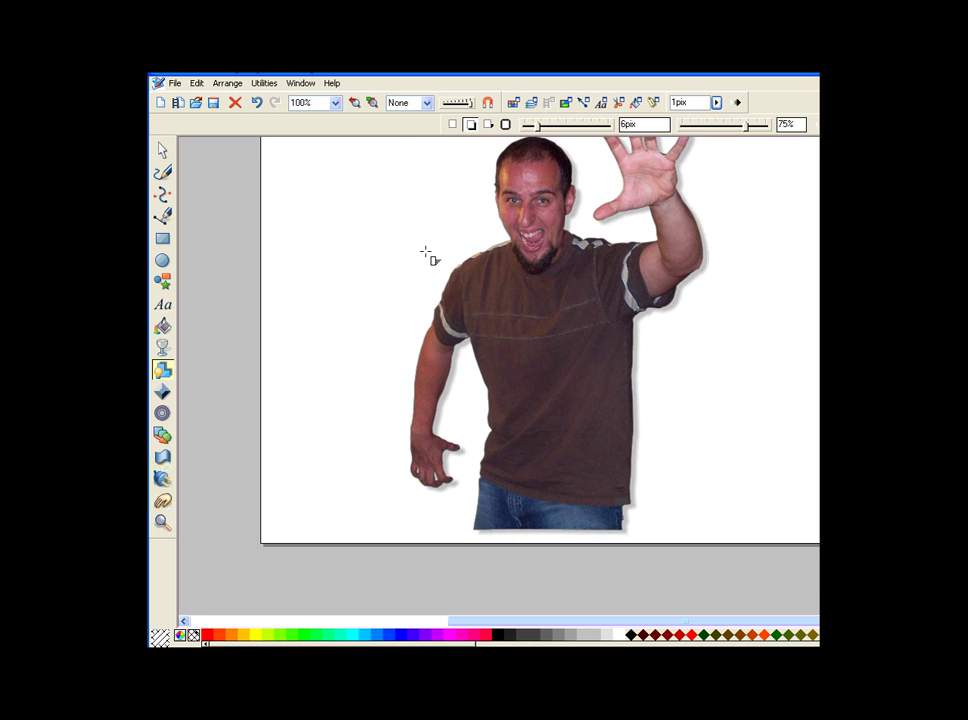
pyautogui.scroll(2, 427, 257)
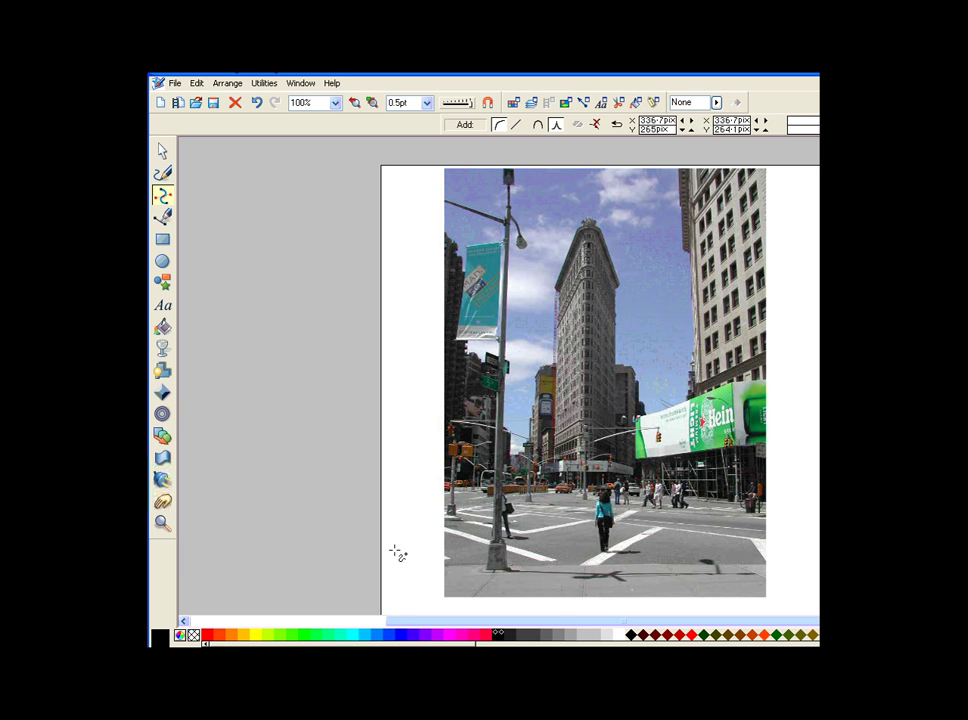
pyautogui.moveTo(579, 631); pyautogui.dragTo(668, 638)
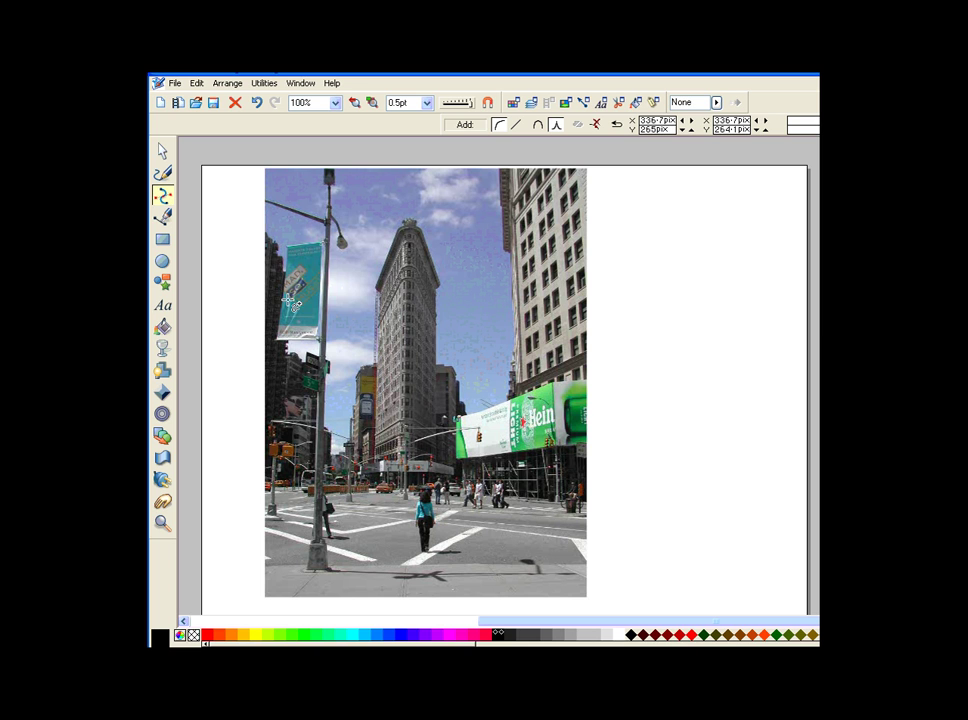
# Step: Clone the city photo and place the clone beside the original, shifting the original slightly away from it
pyautogui.click(162, 150)
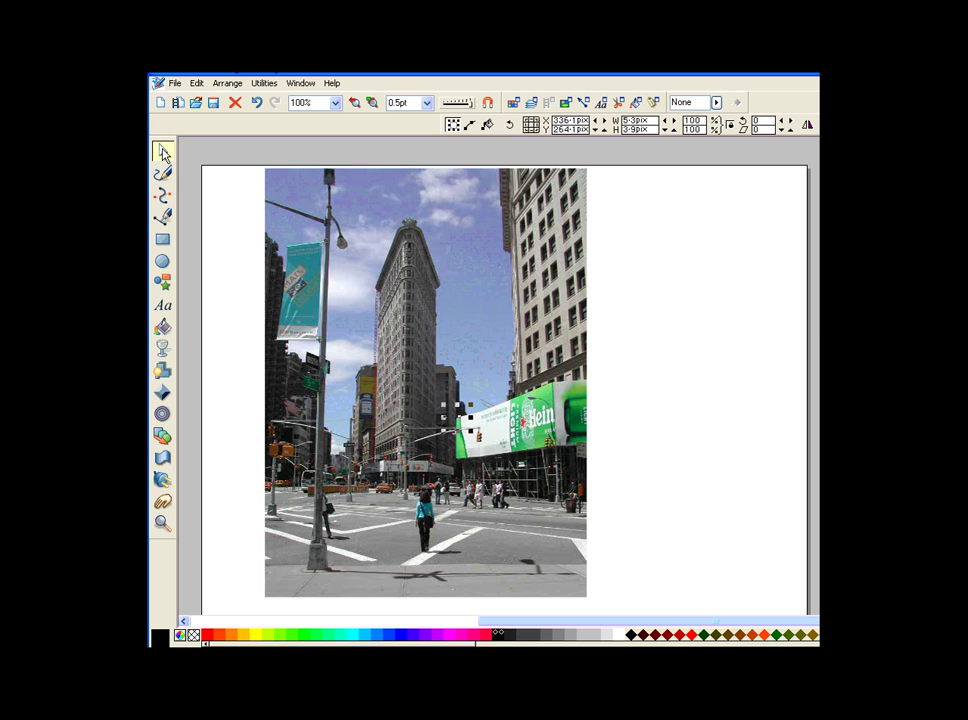
pyautogui.click(372, 283)
pyautogui.rightClick(372, 283)
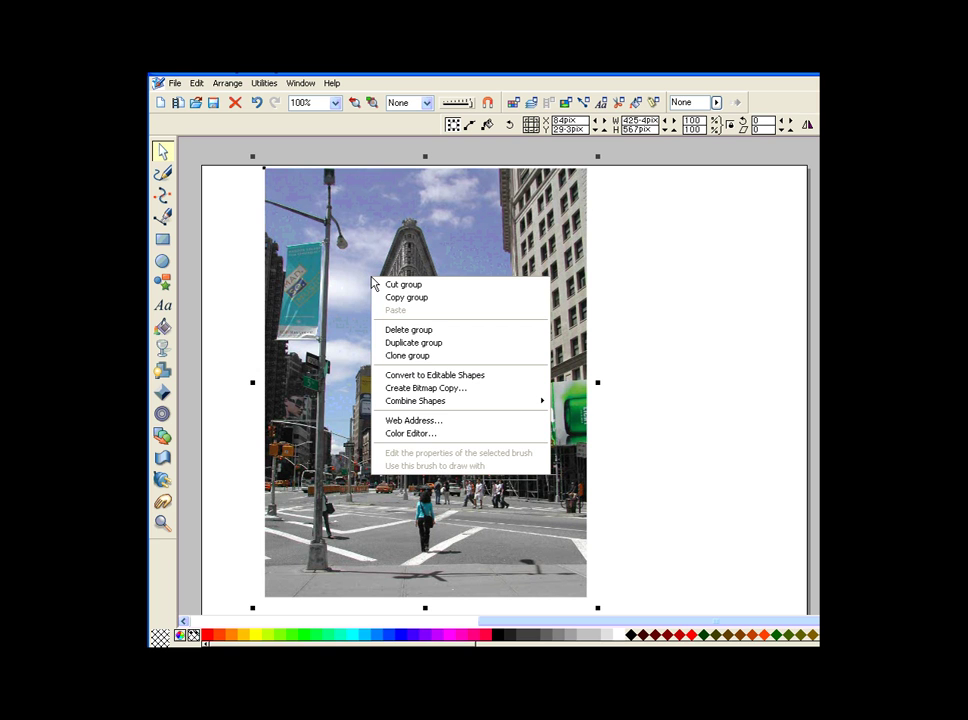
pyautogui.click(430, 357)
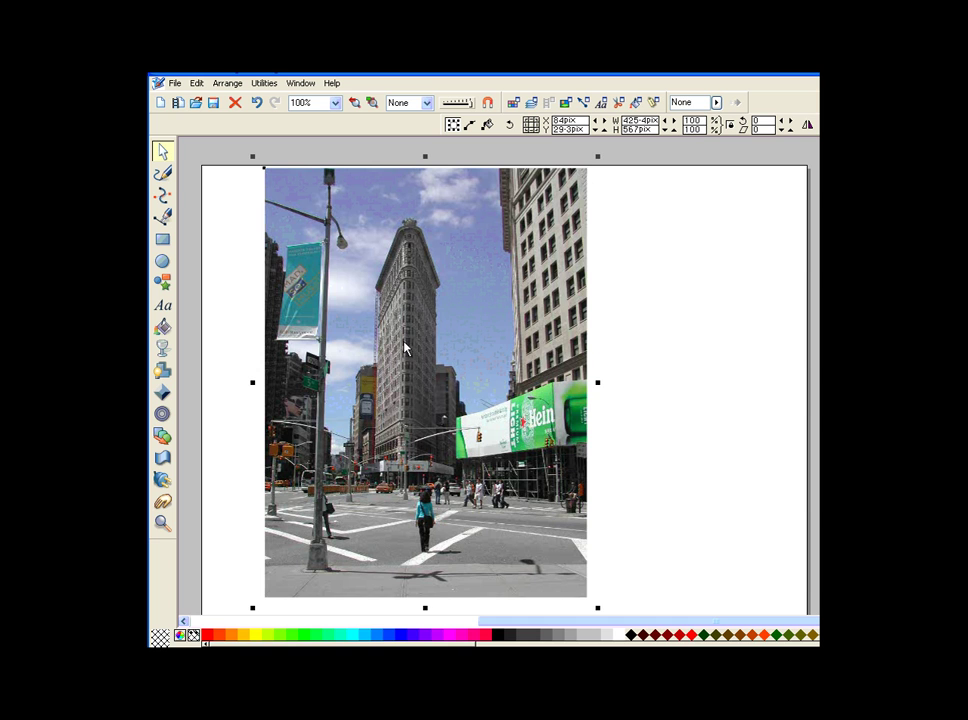
pyautogui.moveTo(405, 348)
pyautogui.mouseDown()
pyautogui.moveTo(614, 367)
pyautogui.moveTo(785, 351)
pyautogui.moveTo(762, 346)
pyautogui.mouseUp()
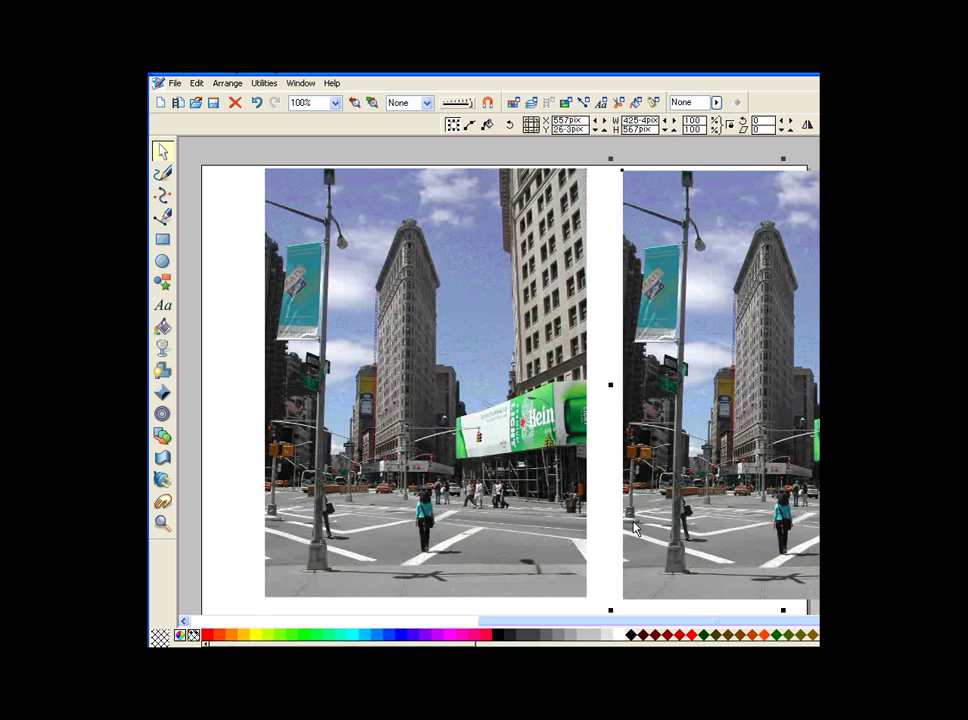
pyautogui.moveTo(489, 425); pyautogui.dragTo(483, 418)
# Step: Delete the stray black line segment at the upper left corner of the billboard
pyautogui.click(165, 198)
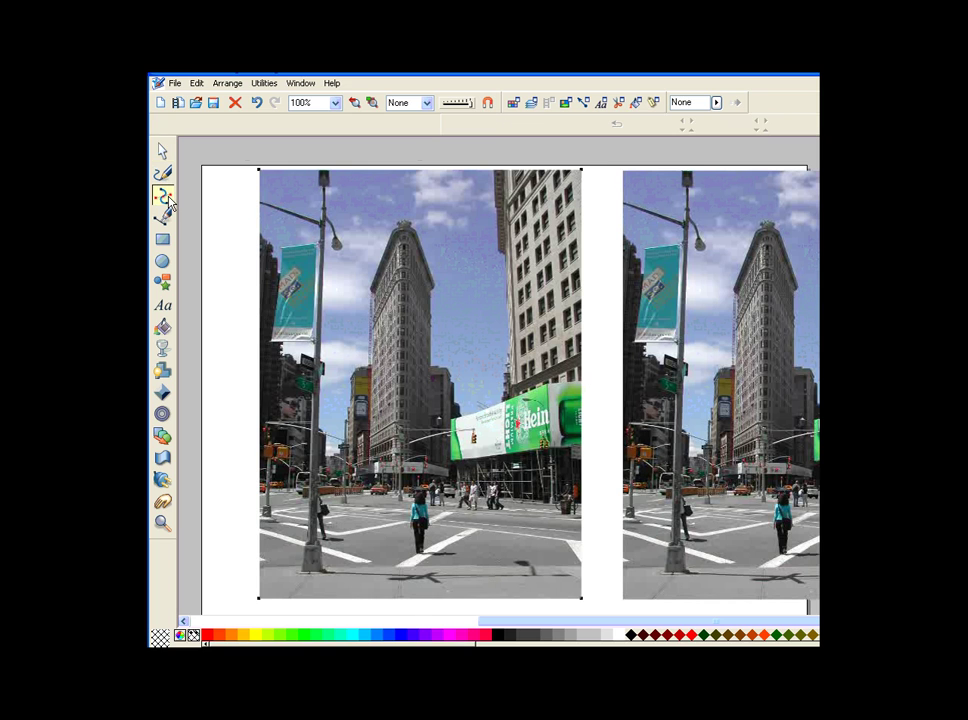
pyautogui.click(162, 522)
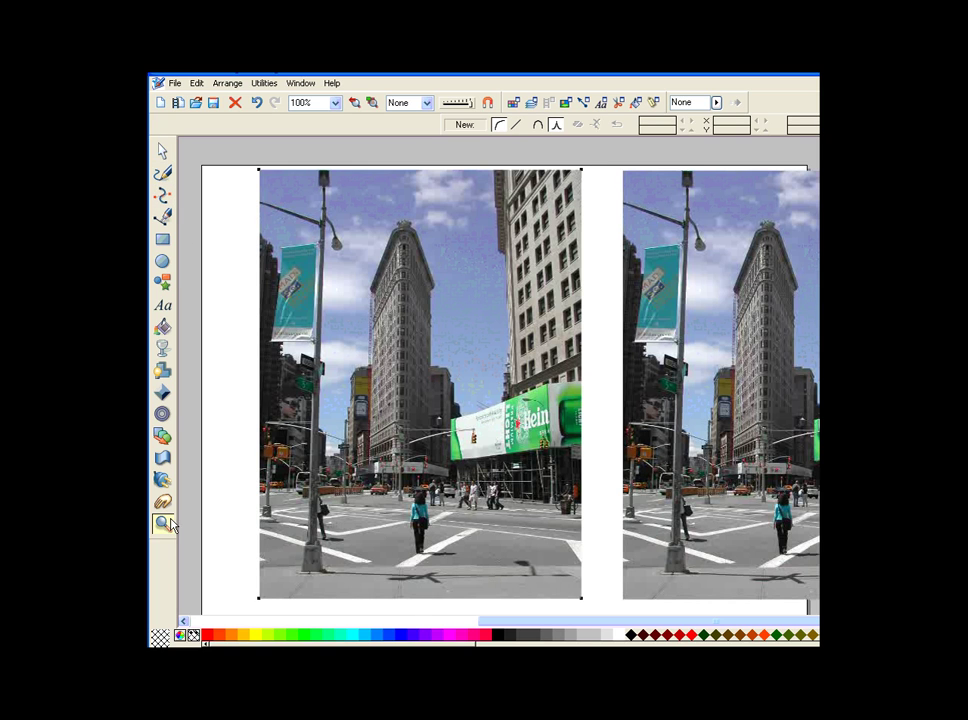
pyautogui.moveTo(428, 394); pyautogui.dragTo(495, 450)
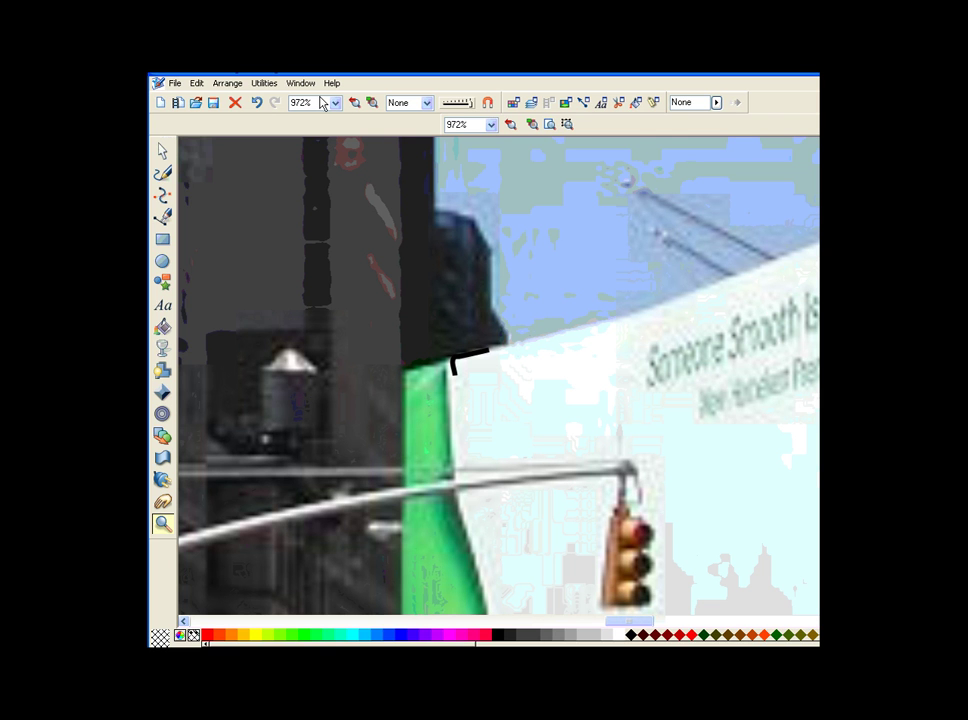
pyautogui.click(163, 195)
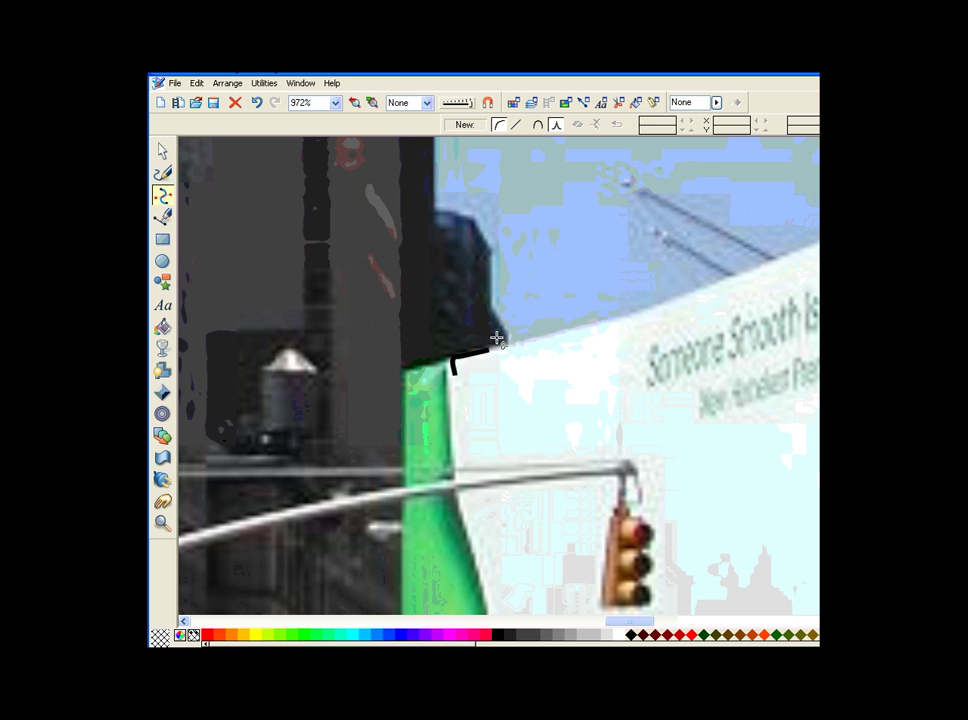
pyautogui.click(162, 150)
pyautogui.click(477, 358)
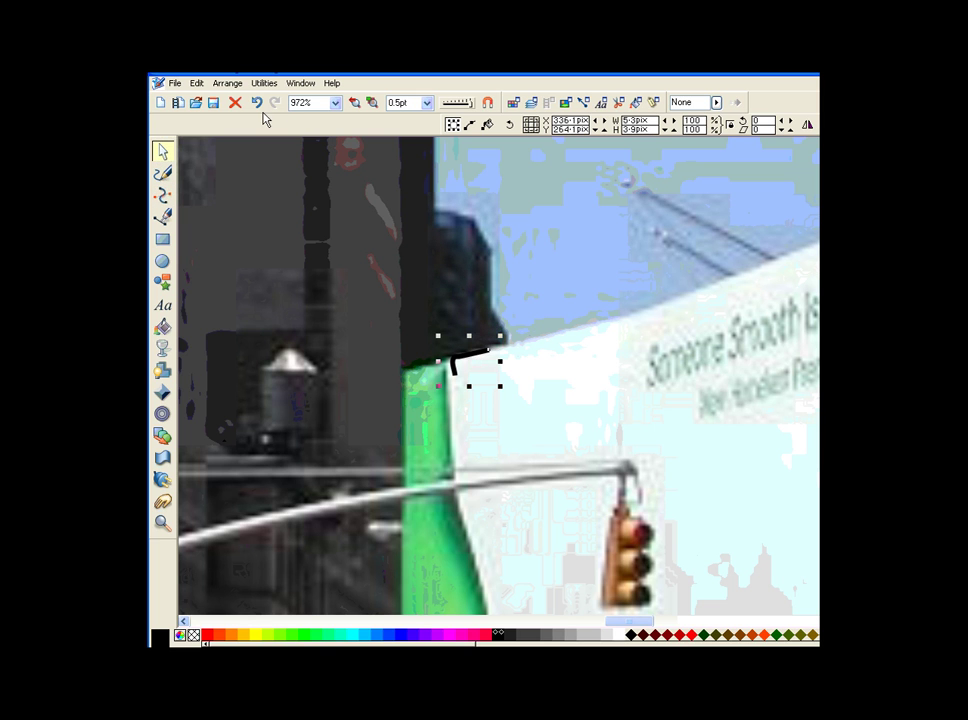
pyautogui.press('Delete')
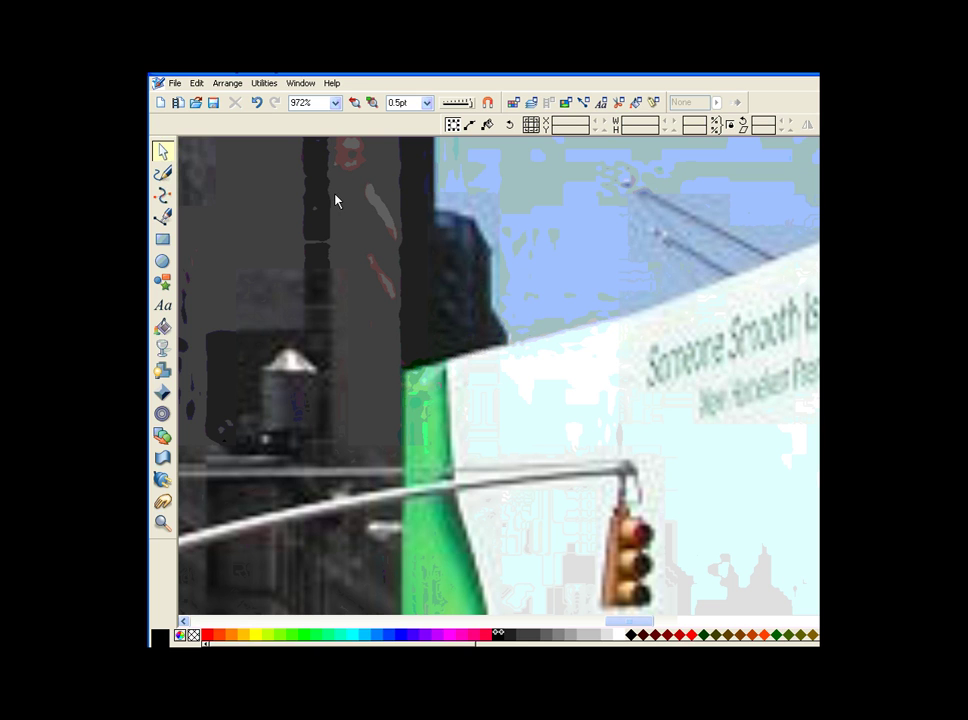
# Step: Start a new outline along the billboard's upper edge, around its green corner and down its left side
pyautogui.click(161, 197)
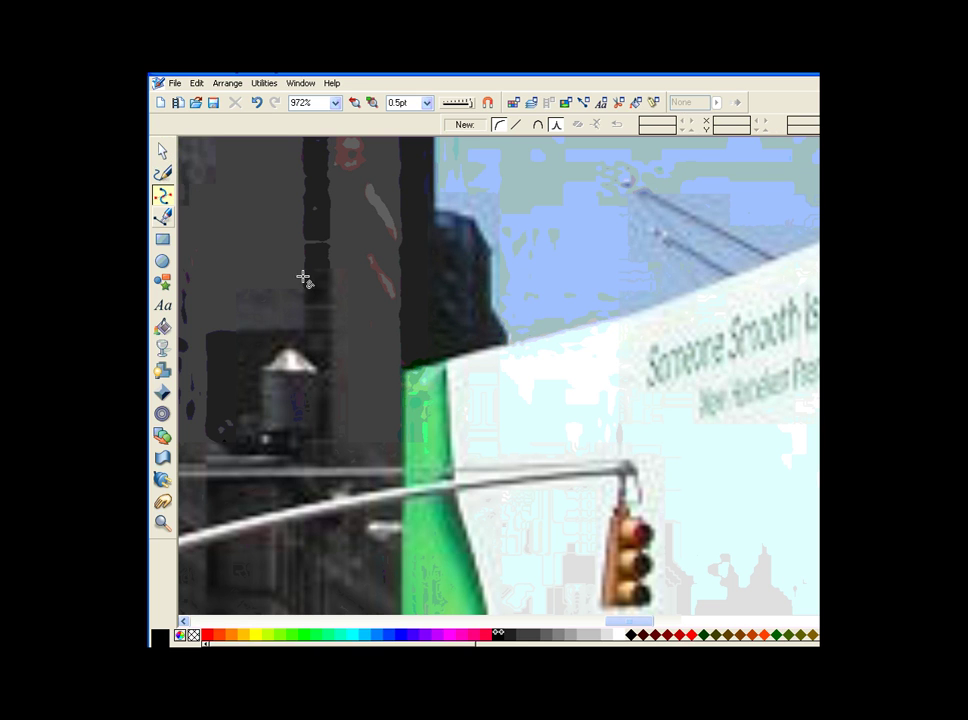
pyautogui.click(492, 349)
pyautogui.click(454, 358)
pyautogui.click(414, 370)
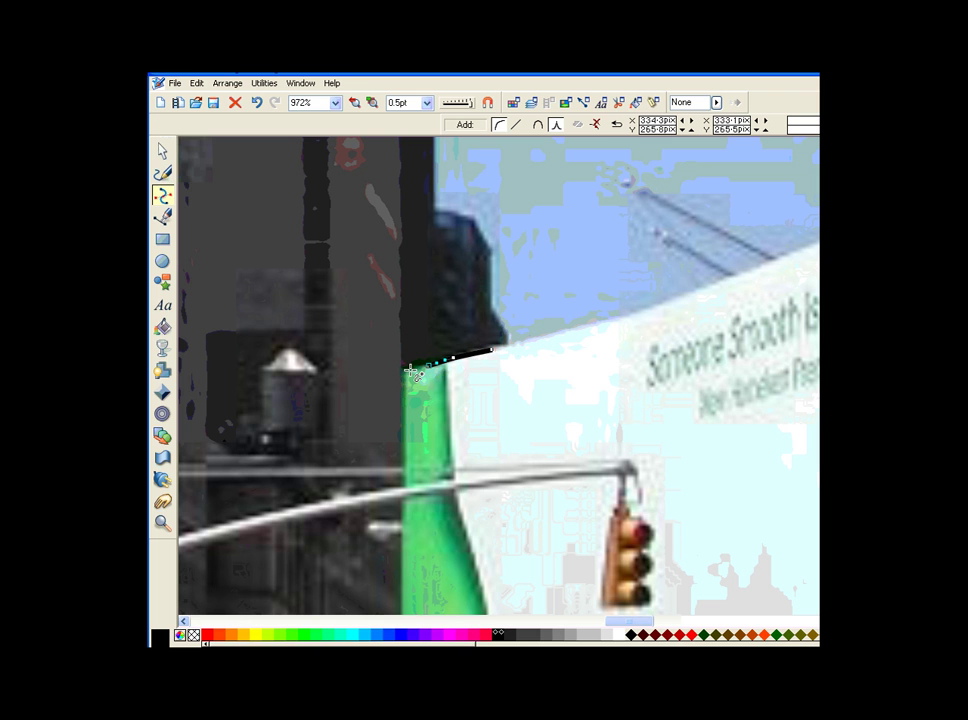
pyautogui.click(403, 372)
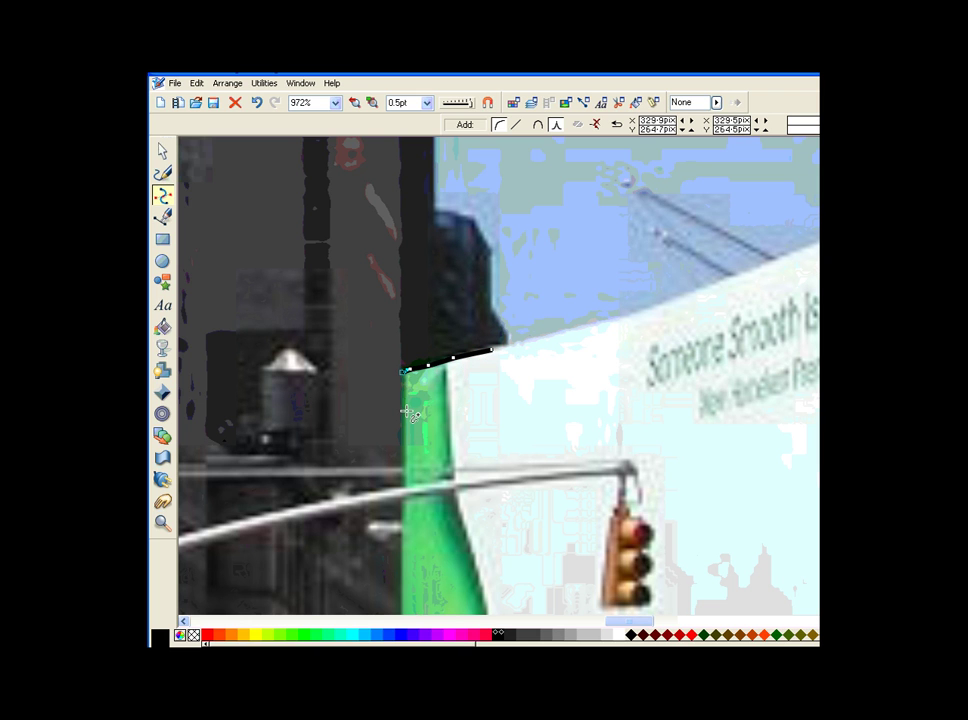
pyautogui.click(401, 407)
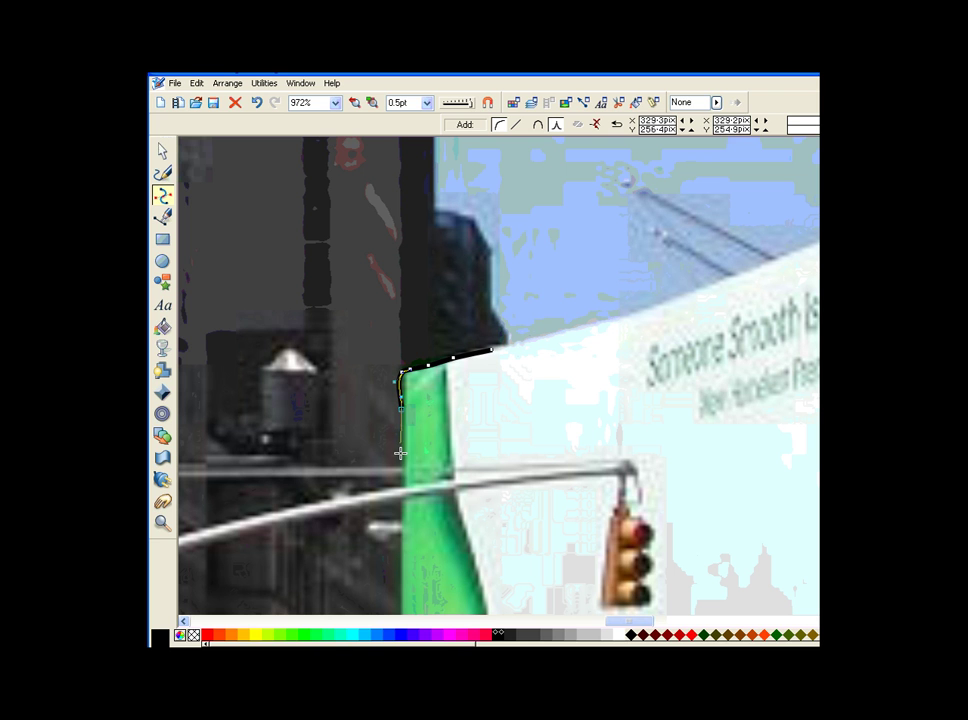
pyautogui.click(399, 603)
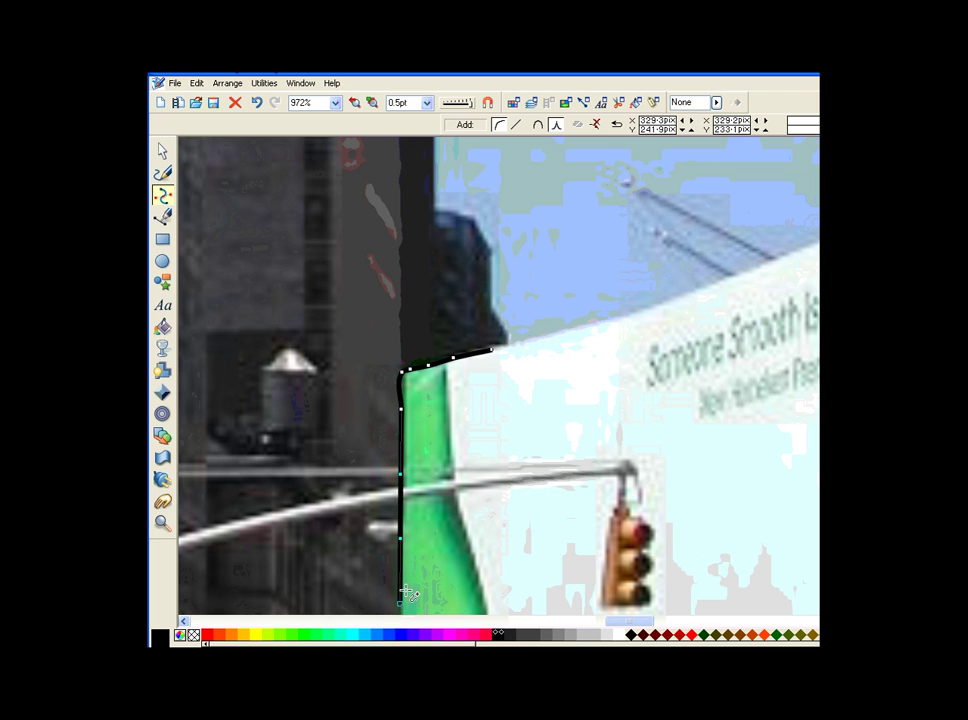
# Step: Continue the outline down to the street and around the billboard and scaffolding, closing it at its starting point
pyautogui.scroll(-5, 408, 590)
pyautogui.scroll(-2, 418, 573)
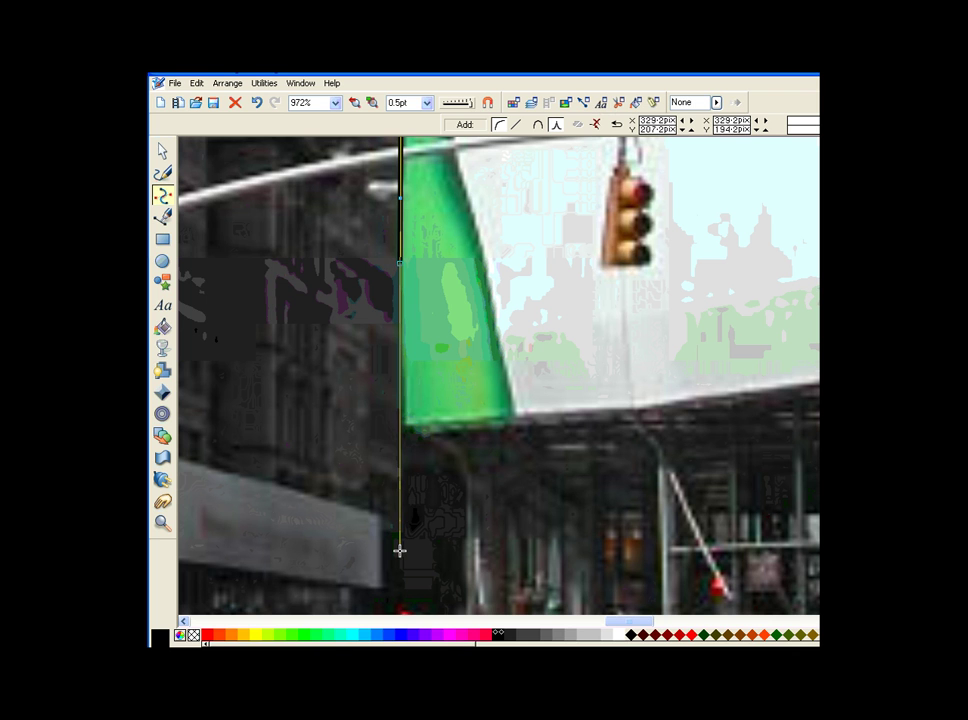
pyautogui.click(398, 597)
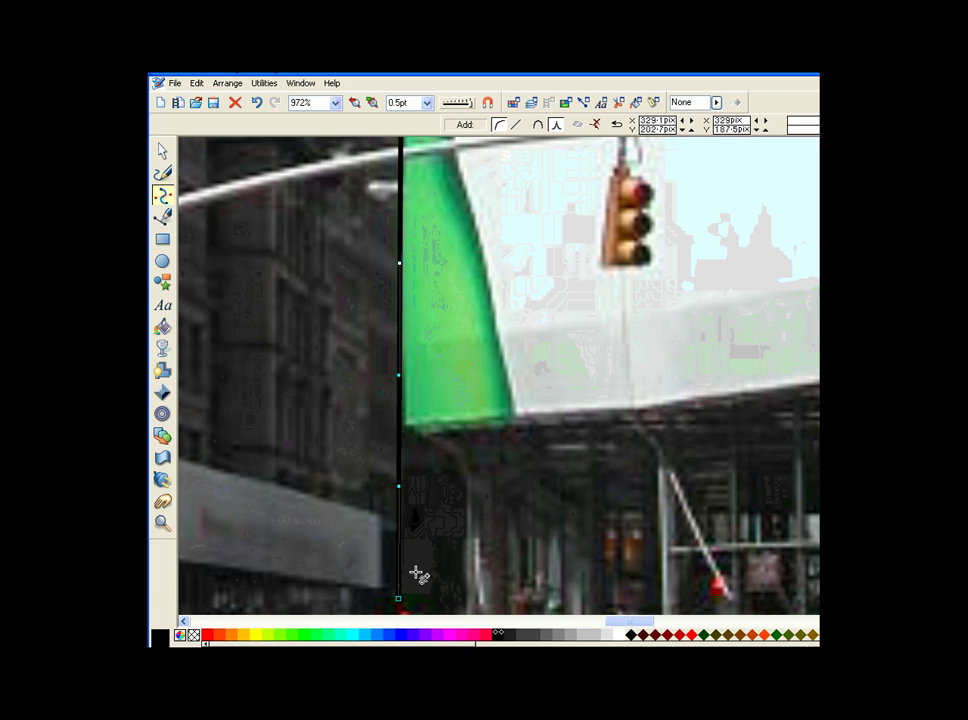
pyautogui.scroll(-4, 417, 570)
pyautogui.scroll(-3, 390, 440)
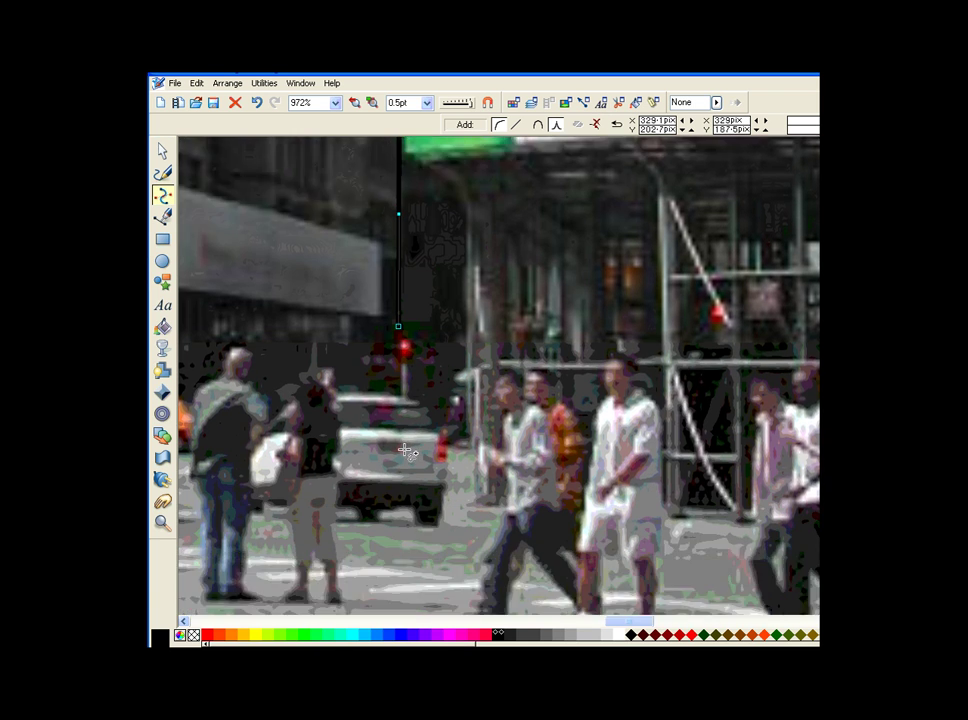
pyautogui.click(398, 597)
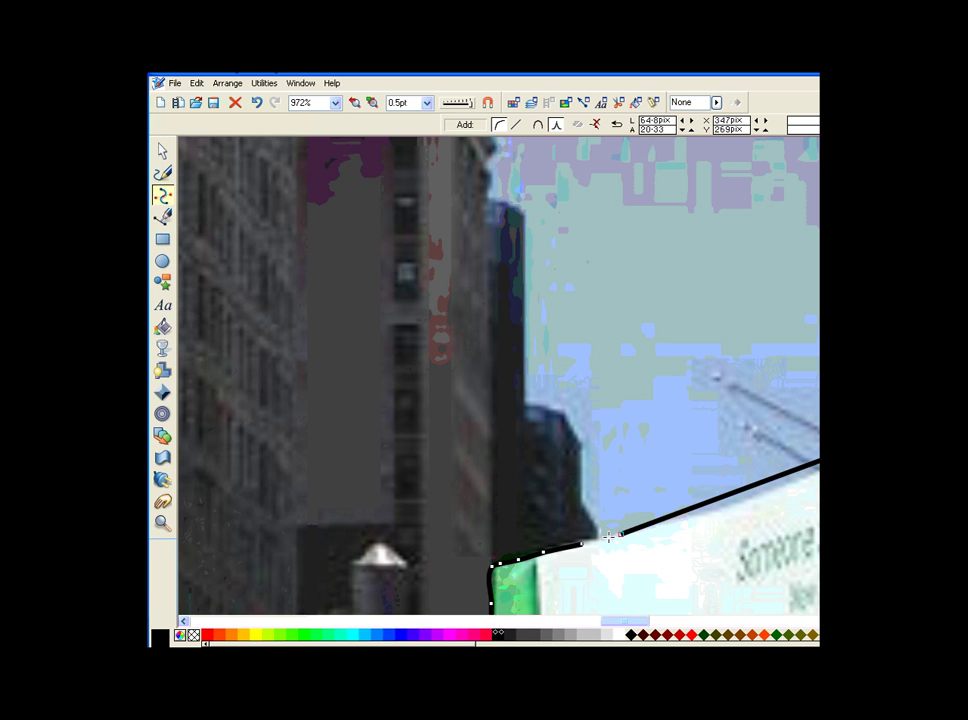
pyautogui.click(583, 543)
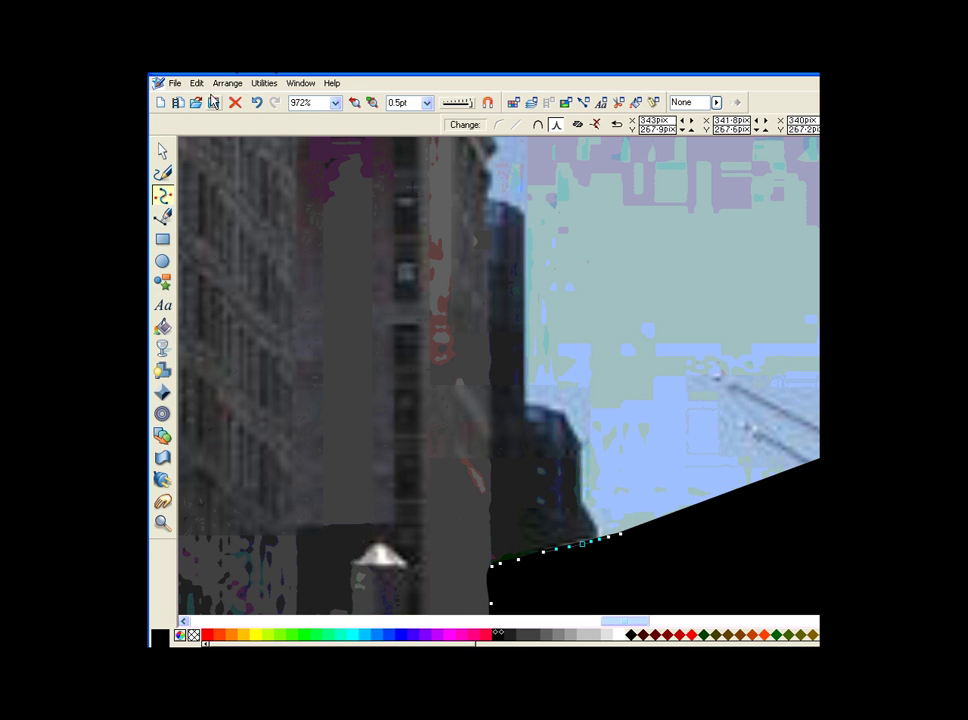
# Step: Put the black billboard shape behind the original city photo
pyautogui.click(333, 106)
pyautogui.click(320, 196)
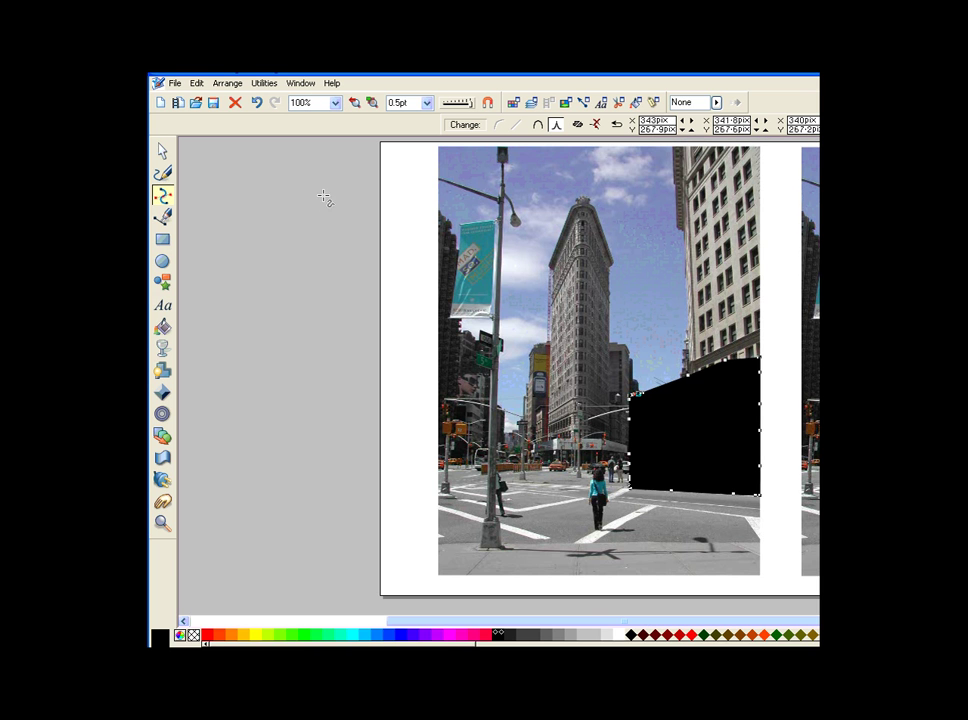
pyautogui.scroll(1, 496, 276)
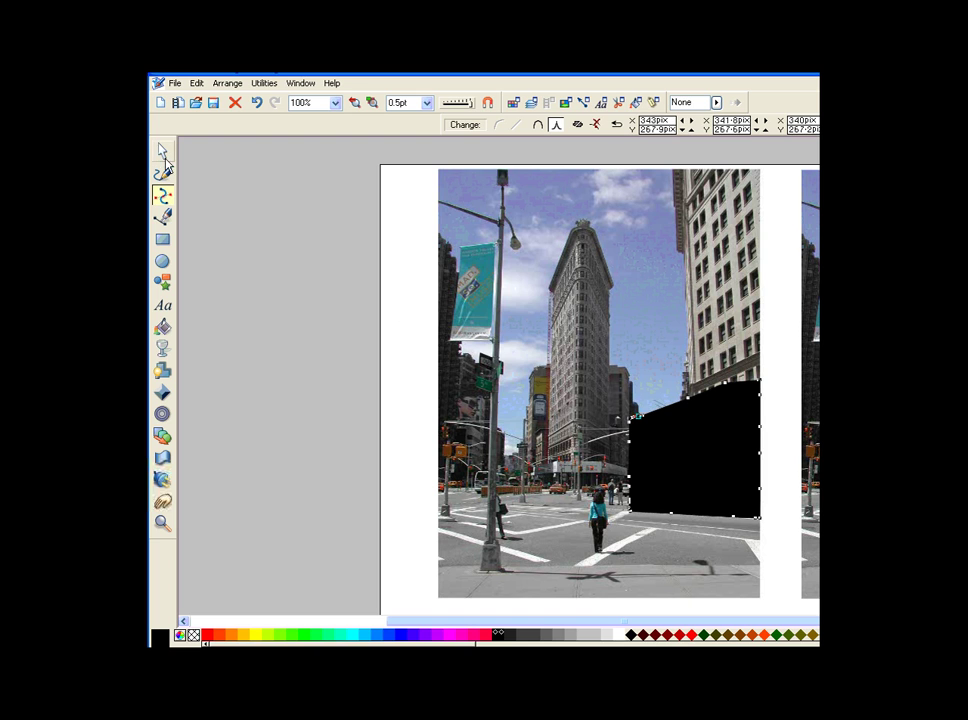
pyautogui.click(165, 158)
pyautogui.click(698, 487)
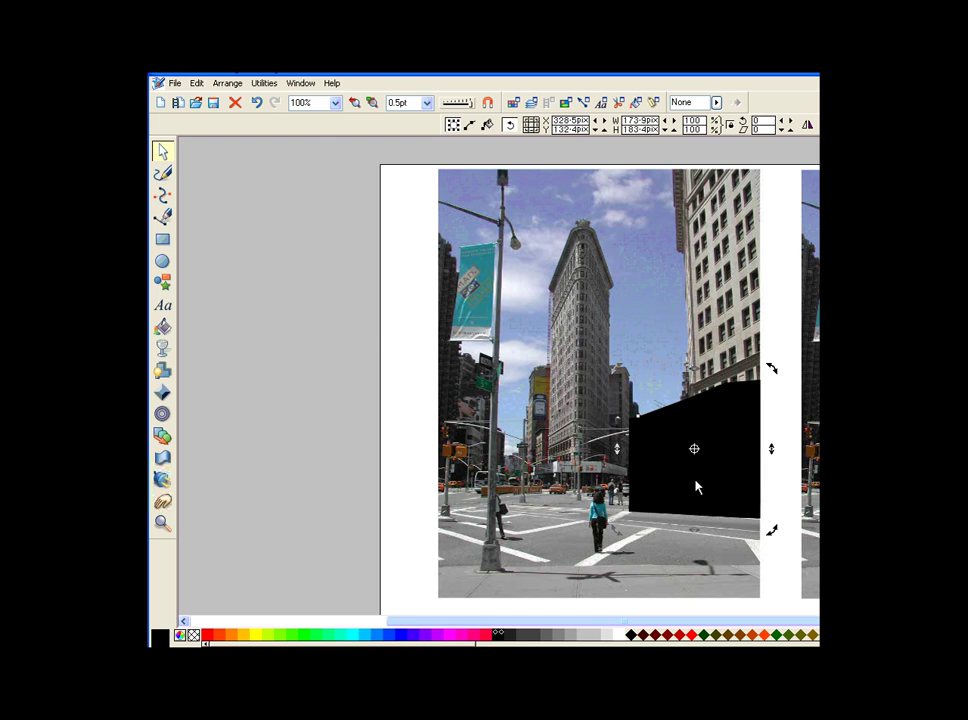
pyautogui.click(227, 83)
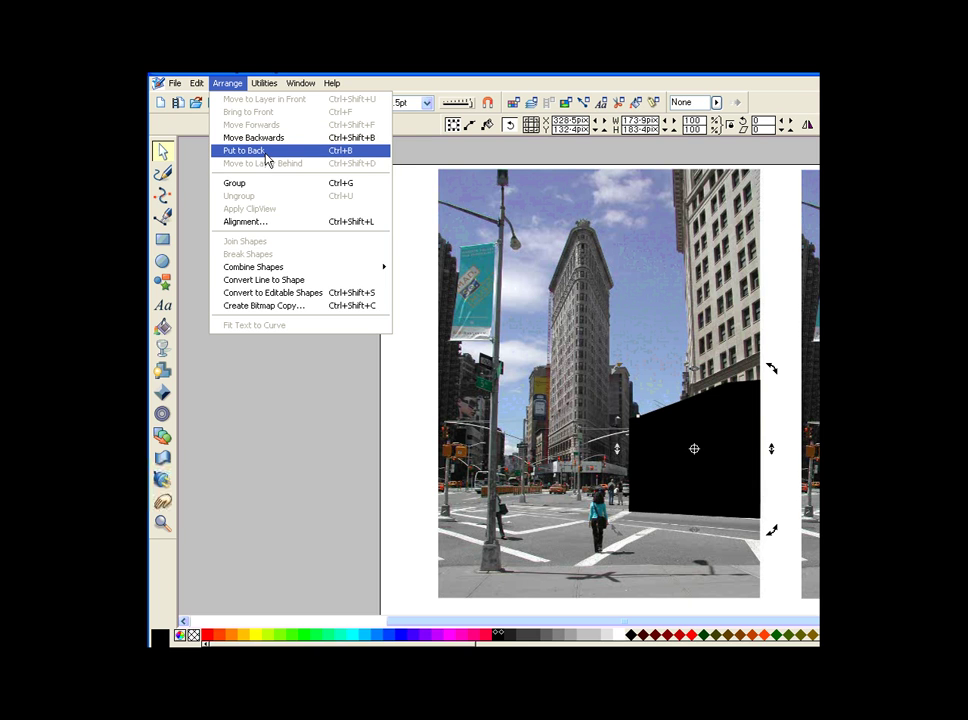
pyautogui.click(267, 160)
# Step: Select both the city photo and the billboard shape and apply ClipView to cut the billboard out
pyautogui.moveTo(389, 144); pyautogui.dragTo(785, 614)
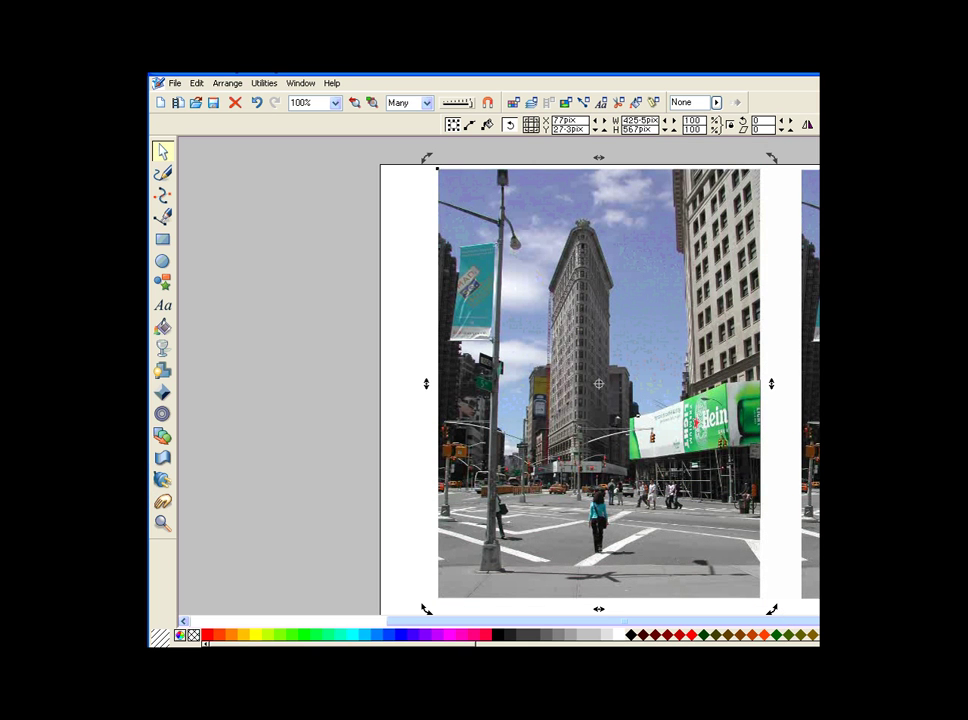
pyautogui.click(195, 84)
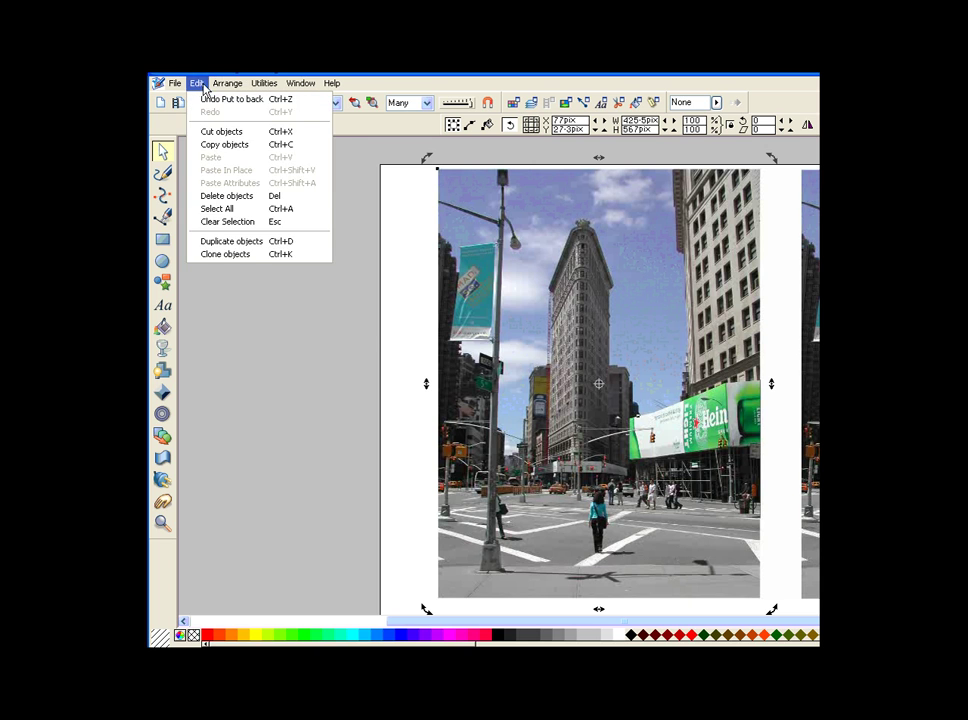
pyautogui.moveTo(227, 88)
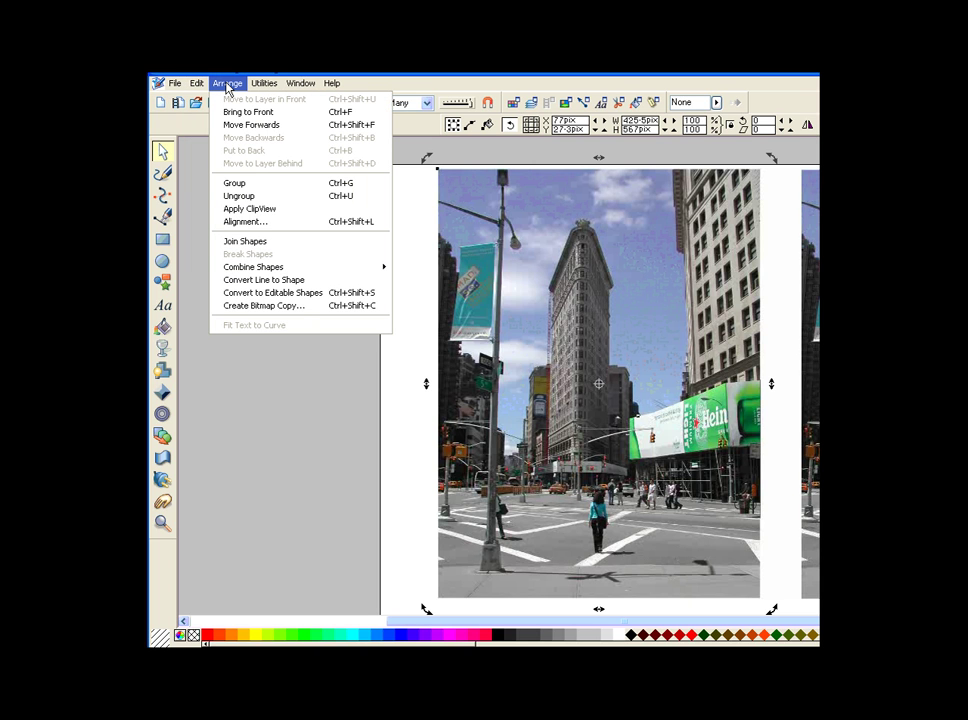
pyautogui.click(250, 209)
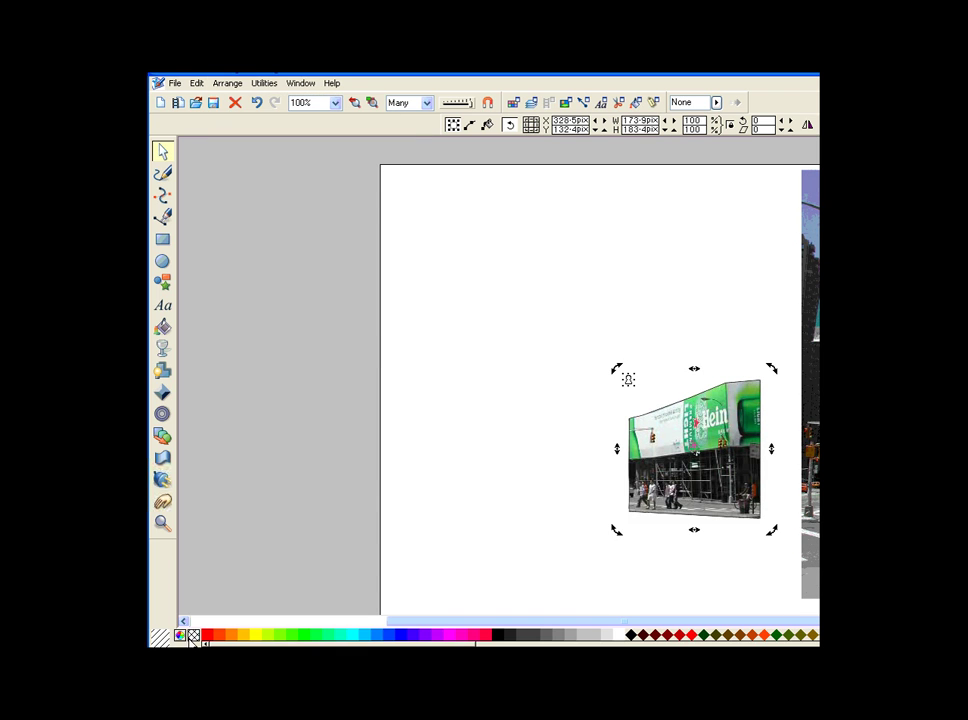
# Step: Remove the line colour from the billboard cut-out and feather its edges by 1 pix
pyautogui.rightClick(194, 637)
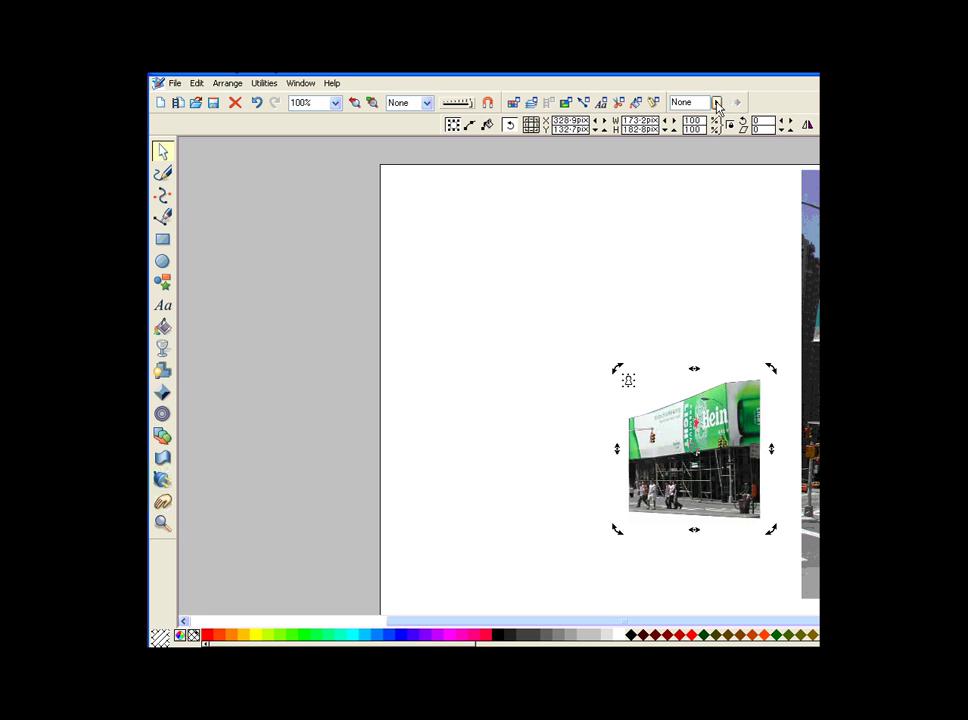
pyautogui.click(716, 103)
pyautogui.moveTo(716, 107); pyautogui.dragTo(721, 103)
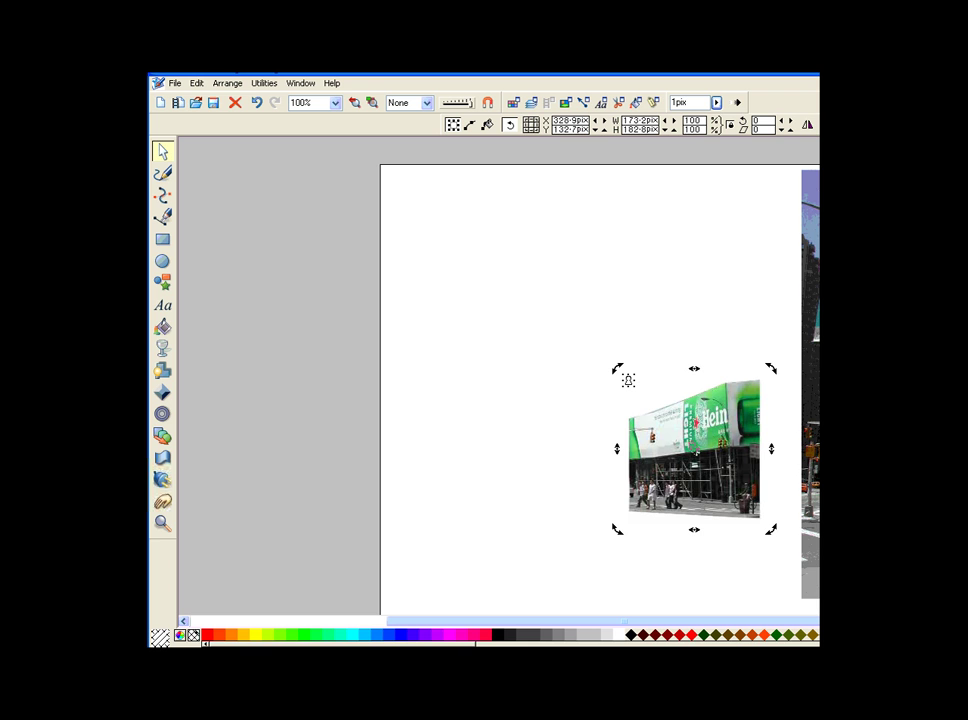
# Step: Move the cloned city photo over the billboard cut-out, put it to the back and align it with the cut-out
pyautogui.moveTo(882, 295); pyautogui.dragTo(522, 302)
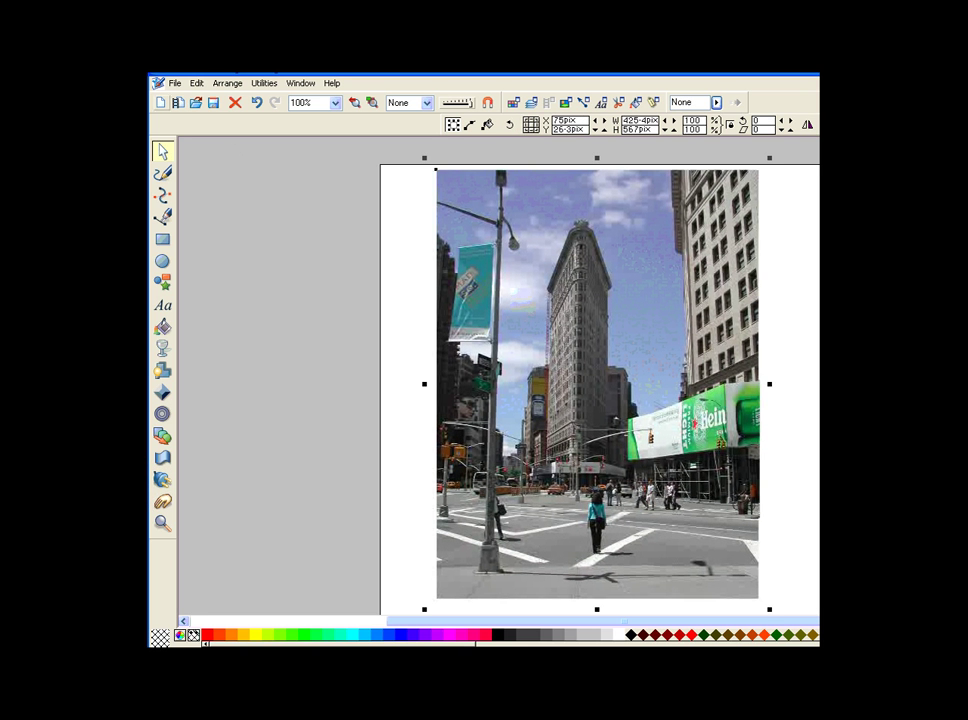
pyautogui.click(229, 84)
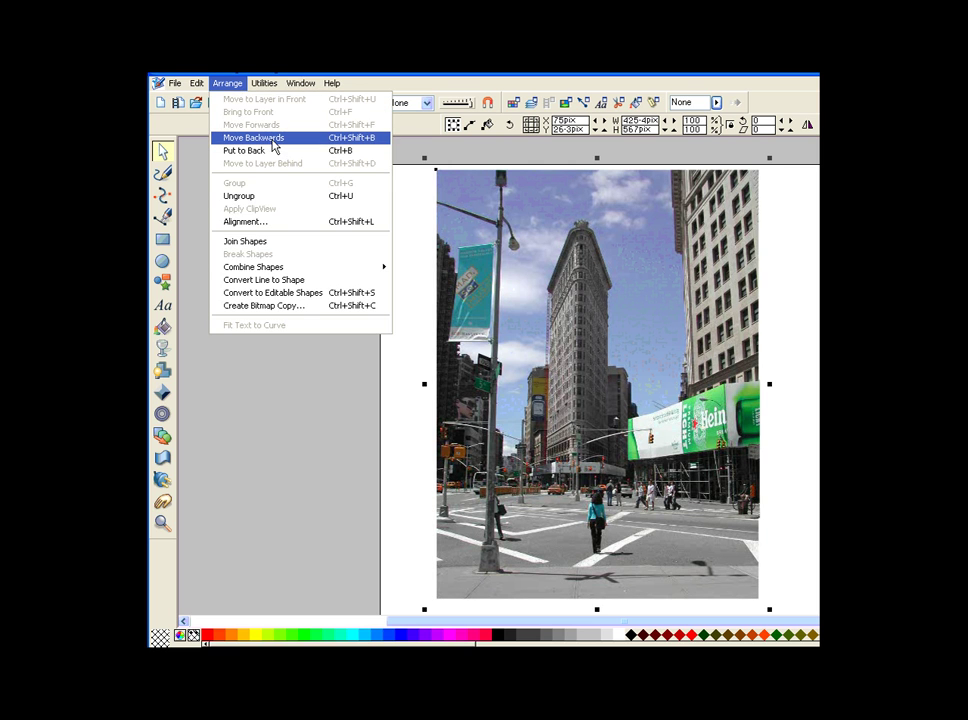
pyautogui.click(273, 150)
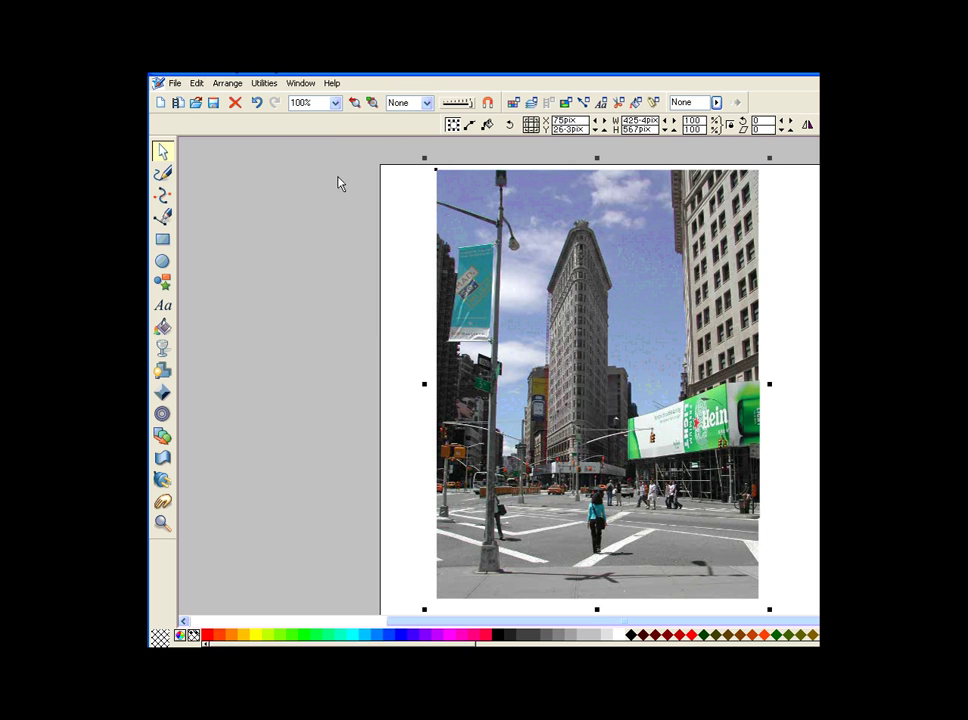
pyautogui.moveTo(517, 238); pyautogui.dragTo(519, 240)
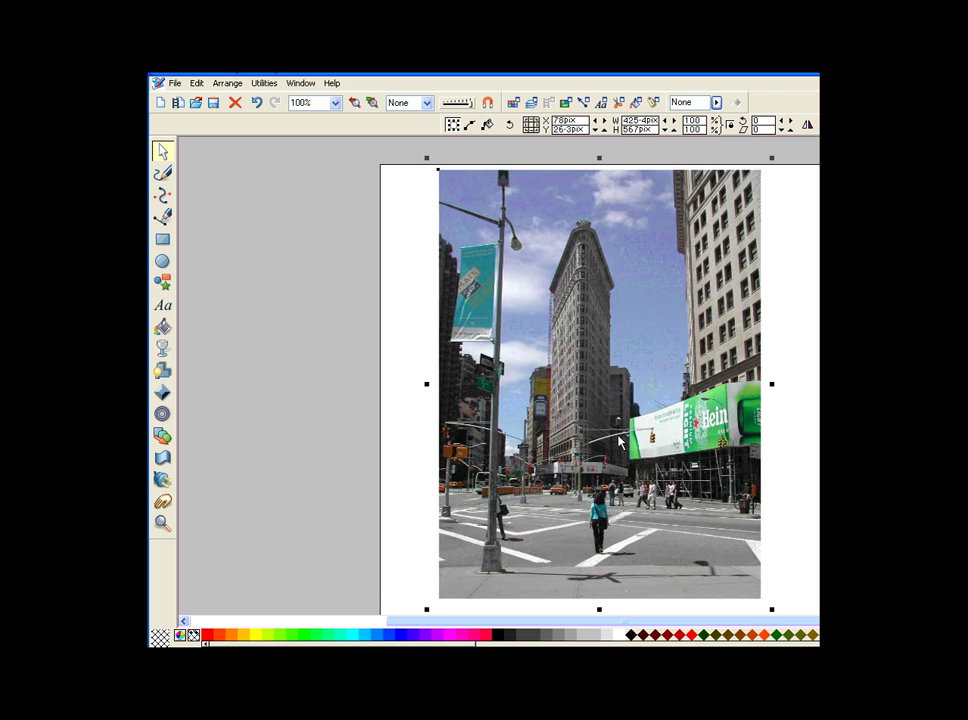
pyautogui.moveTo(814, 622); pyautogui.dragTo(914, 623)
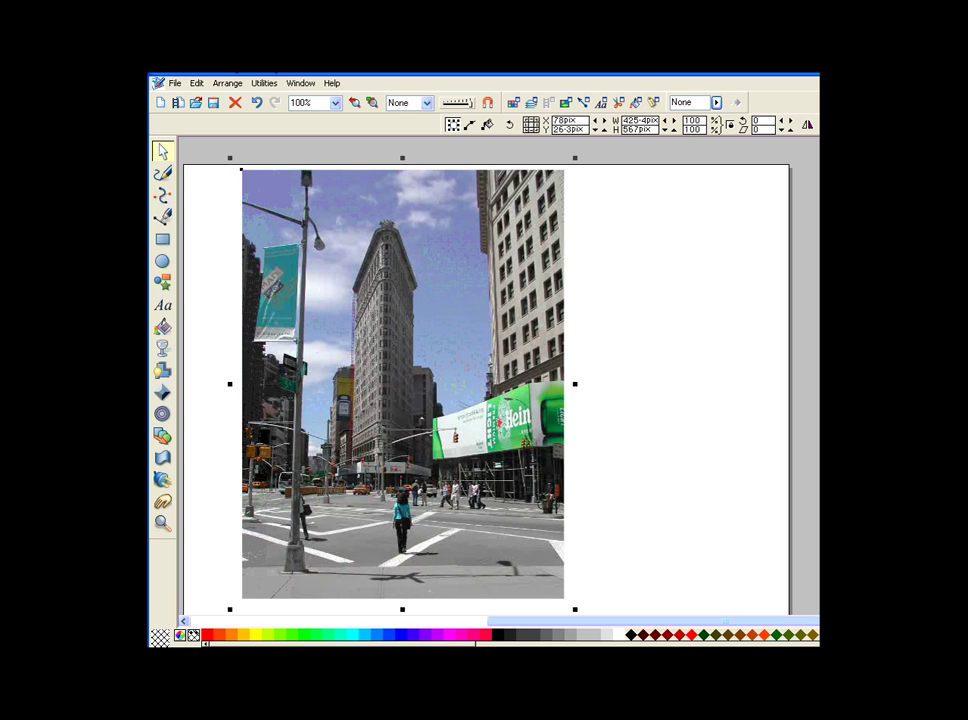
# Step: Move the man cut-out onto the city photo over the billboard and send it backwards behind the billboard cut-out
pyautogui.moveTo(920, 348); pyautogui.dragTo(393, 323)
pyautogui.click(950, 290)
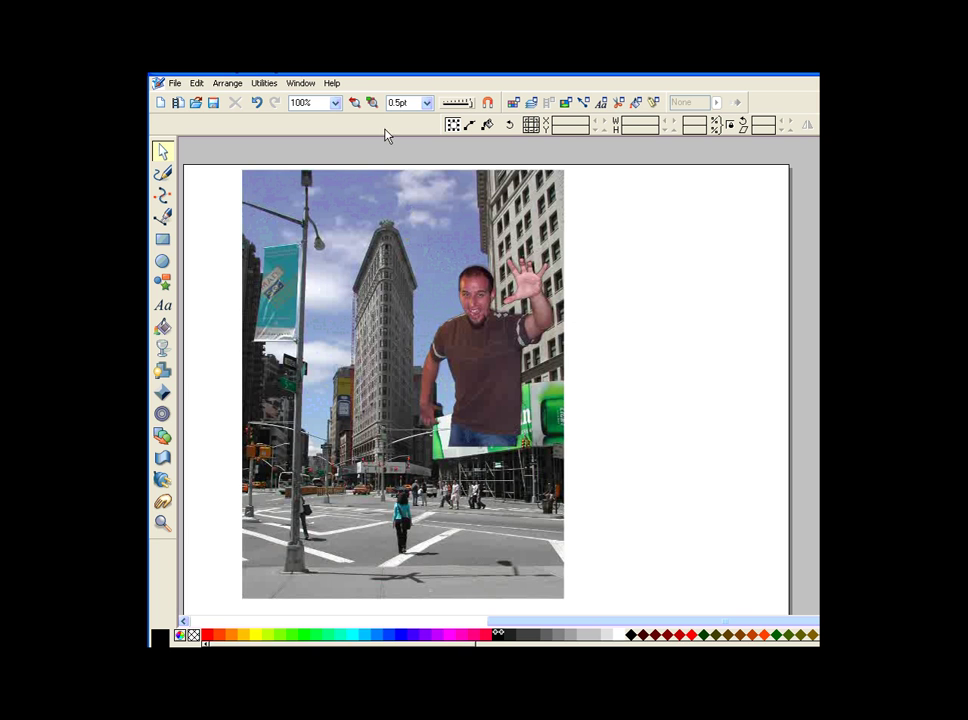
pyautogui.click(227, 83)
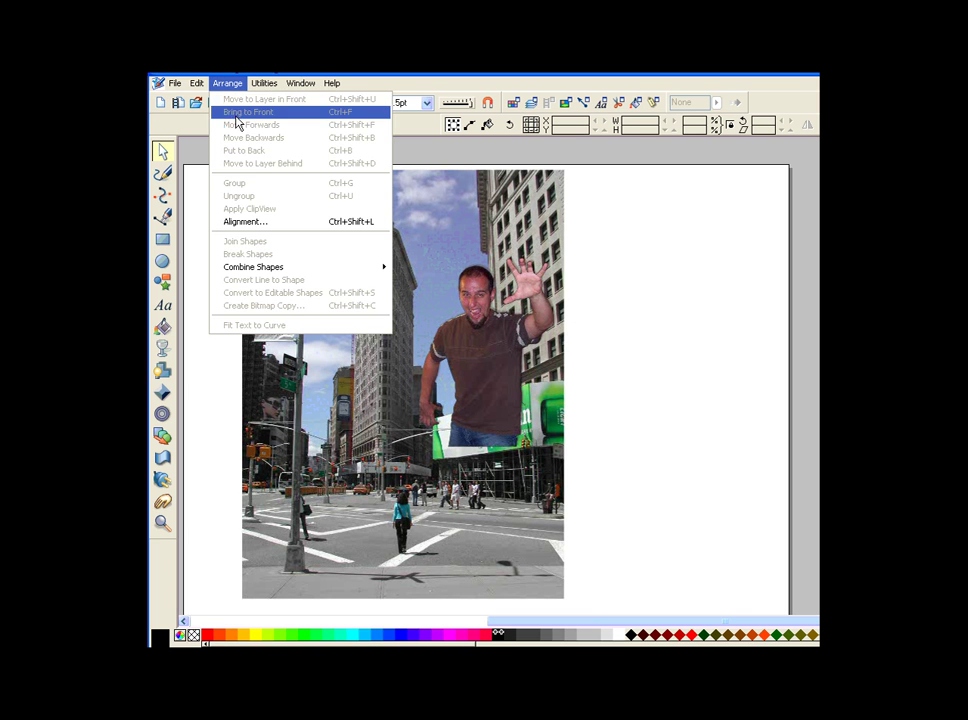
pyautogui.click(535, 388)
pyautogui.click(227, 83)
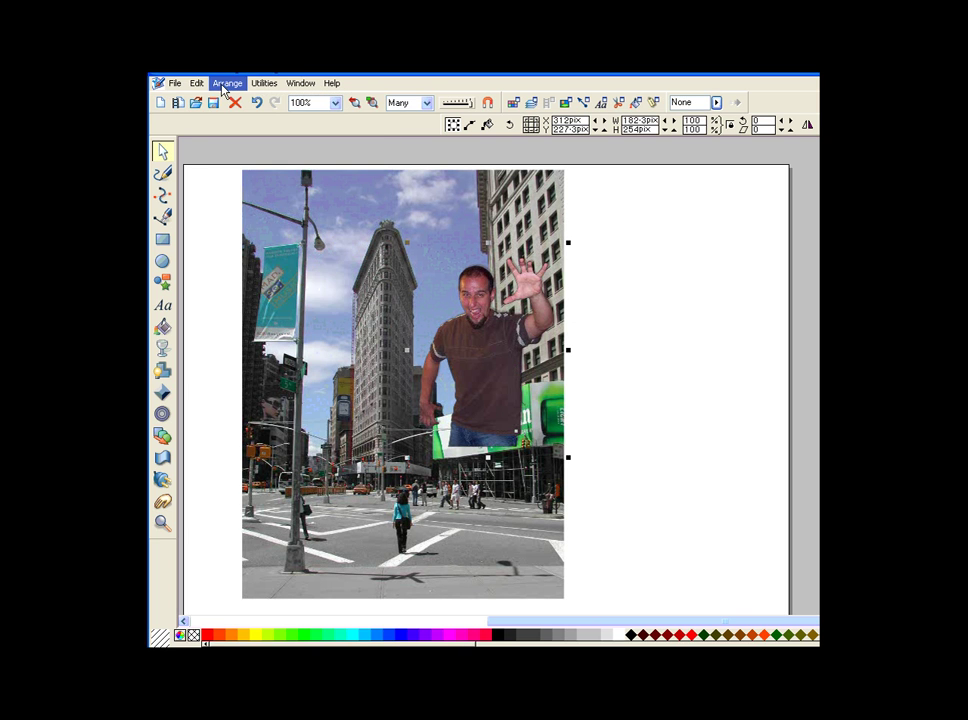
pyautogui.click(240, 150)
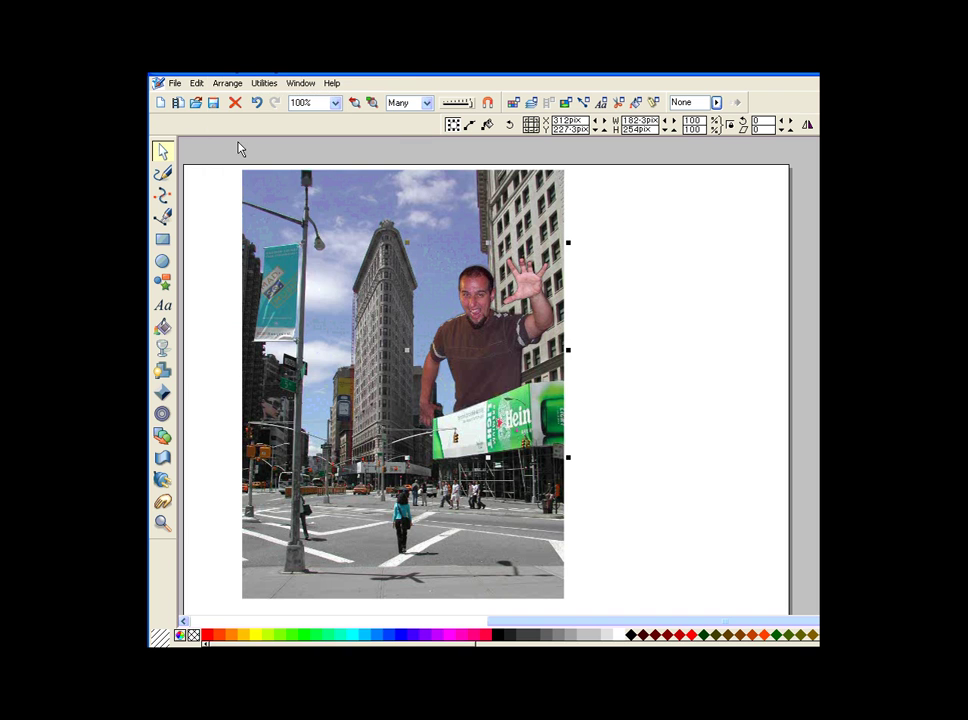
# Step: Enlarge the man cut-out to about 205 by 285 pix and position him rising behind the billboard
pyautogui.moveTo(476, 316); pyautogui.dragTo(463, 286)
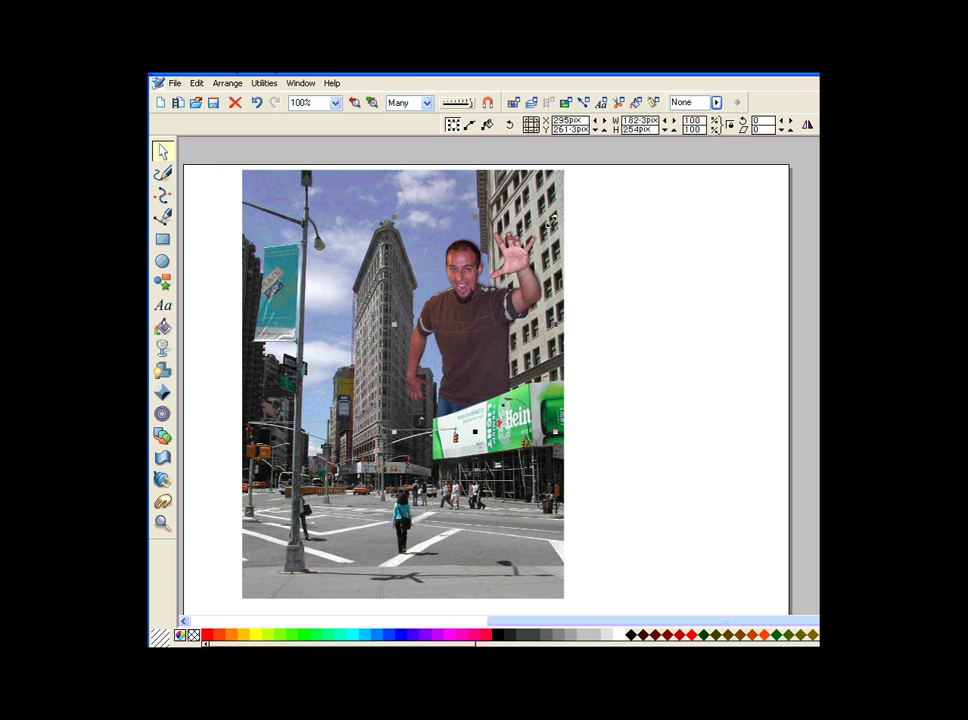
pyautogui.moveTo(549, 229); pyautogui.dragTo(574, 193)
pyautogui.moveTo(465, 288); pyautogui.dragTo(460, 281)
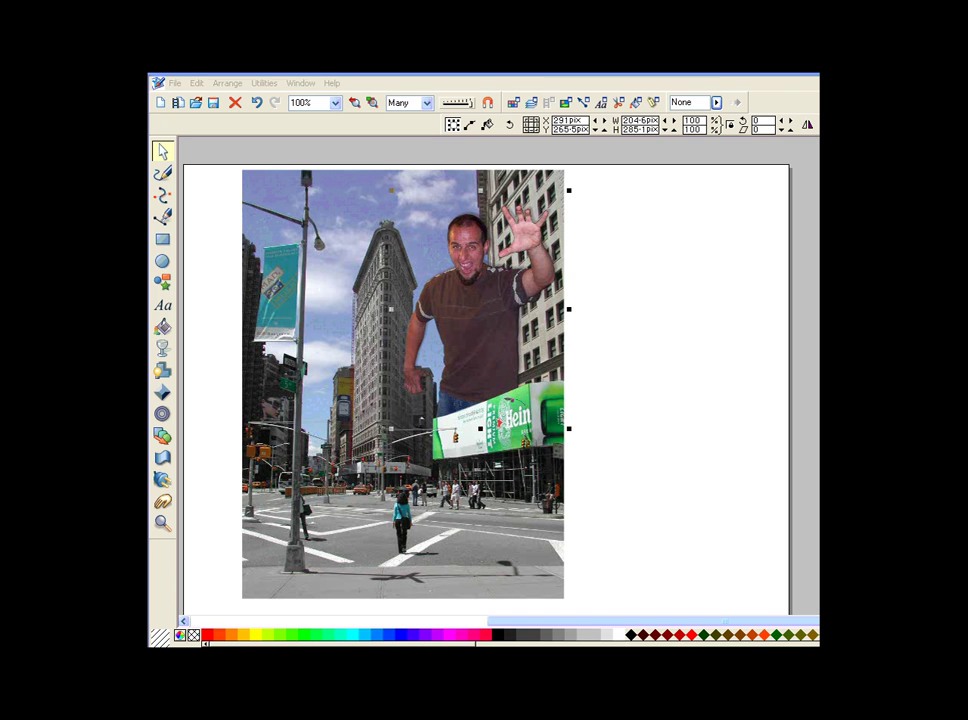
pyautogui.press('Escape')
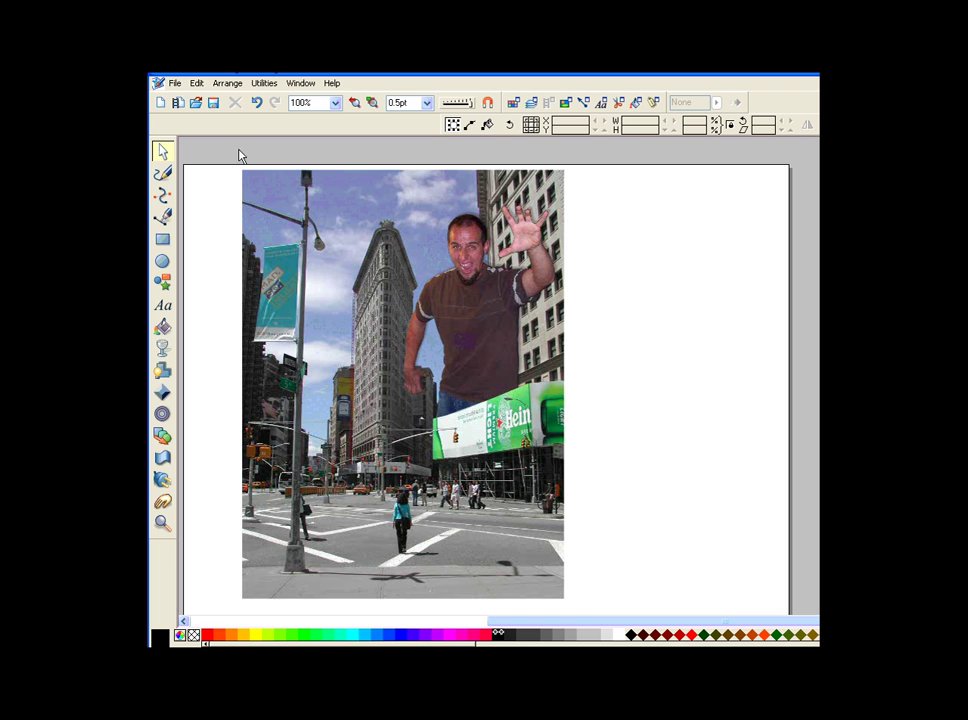
# Step: Group the city photo, man and billboard cut-out into one object and move it to about X 54, Y 13 pix
pyautogui.moveTo(231, 155); pyautogui.dragTo(583, 607)
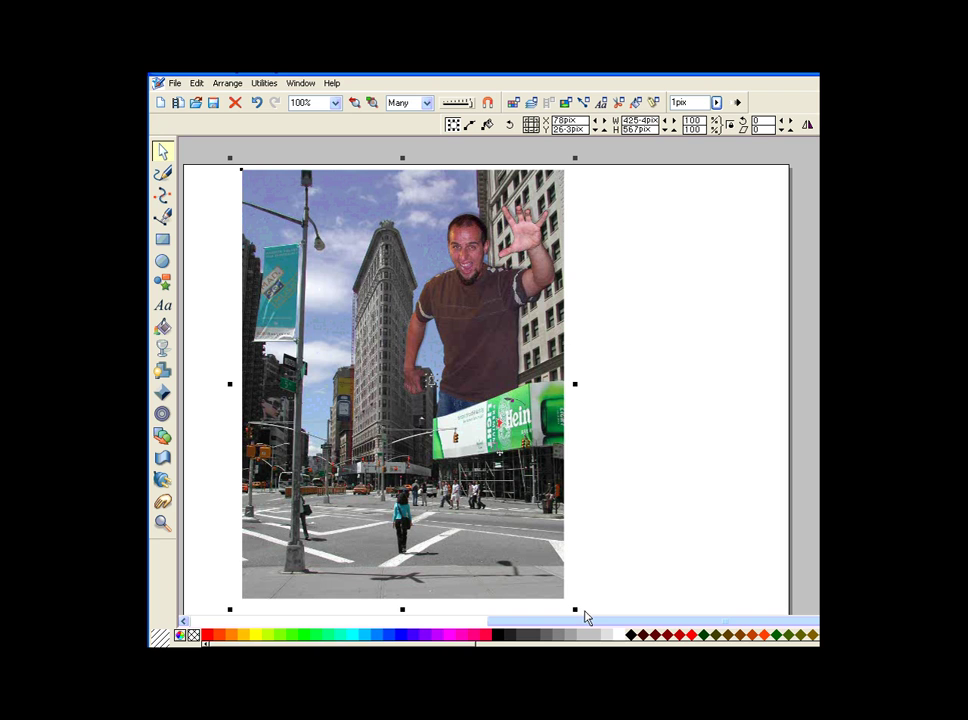
pyautogui.click(226, 86)
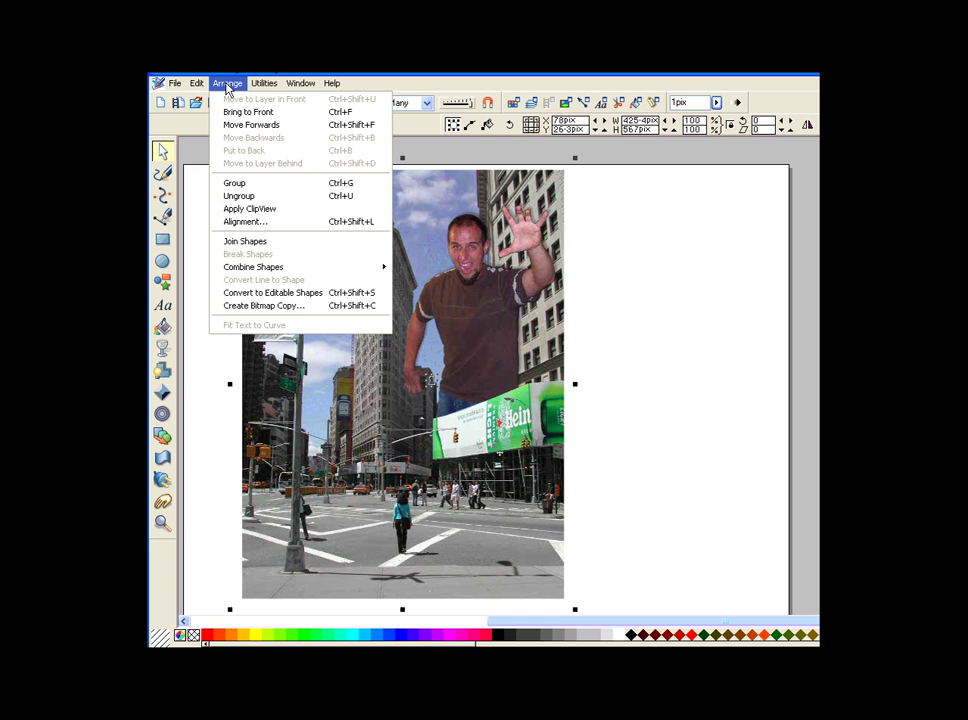
pyautogui.click(302, 192)
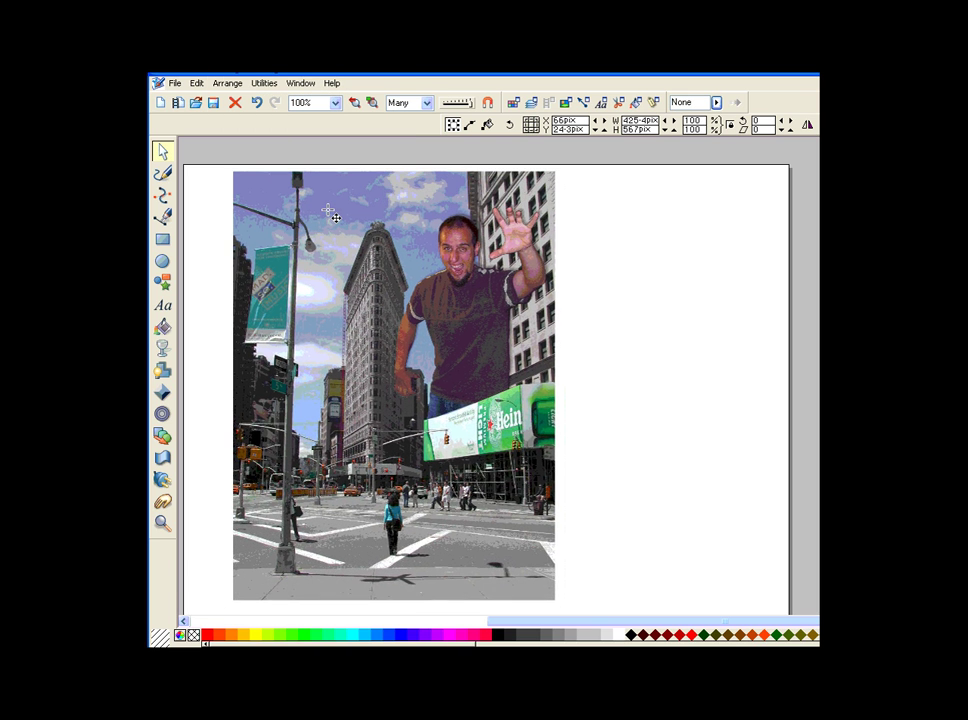
pyautogui.moveTo(452, 281); pyautogui.dragTo(412, 268)
pyautogui.moveTo(441, 427); pyautogui.dragTo(412, 399)
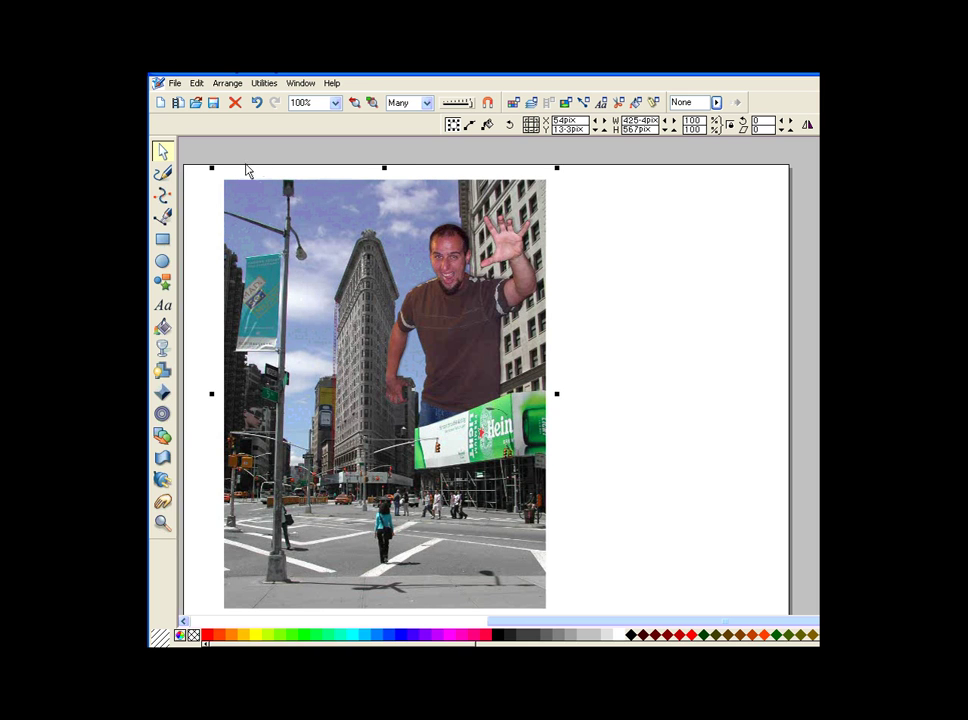
# Step: Start exporting the grouped picture as a JPEG named michael1111 in the myspacepicture folder
pyautogui.click(173, 85)
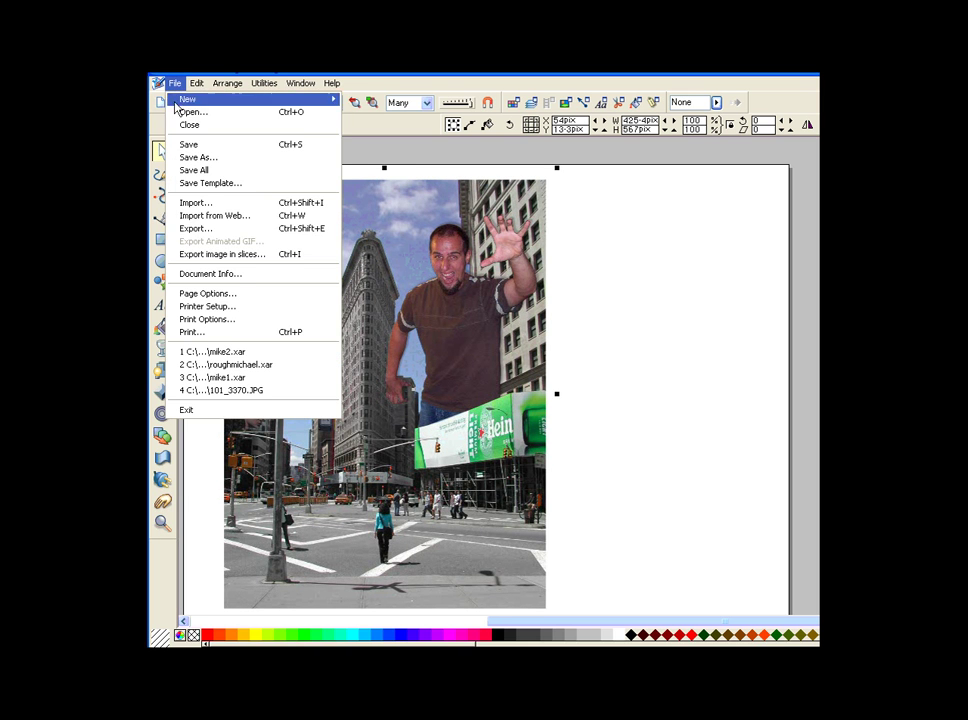
pyautogui.click(228, 230)
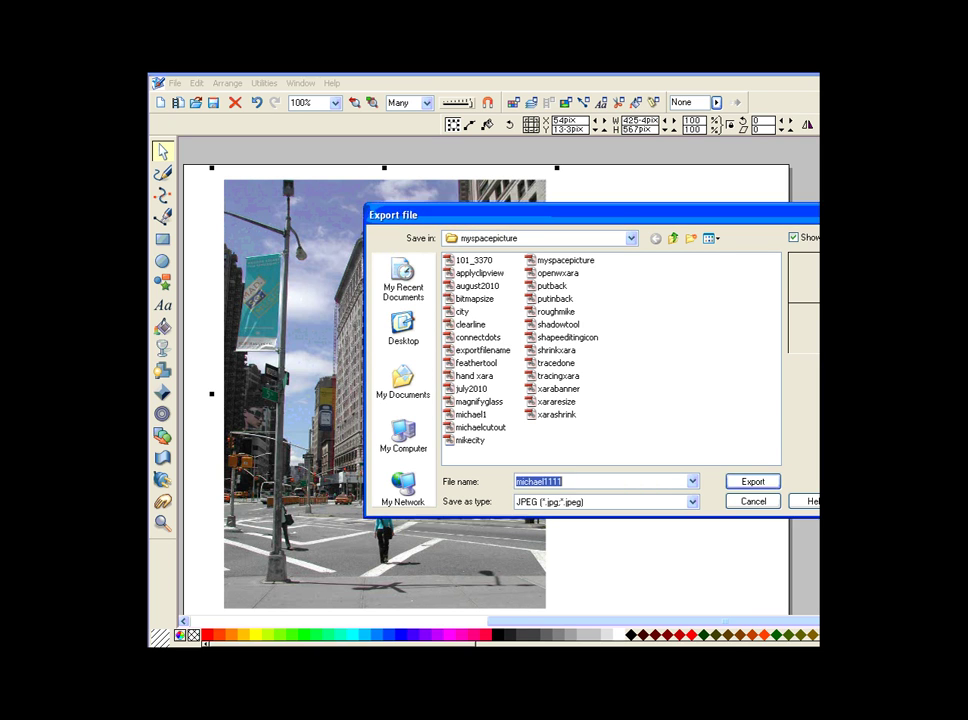
pyautogui.click(765, 485)
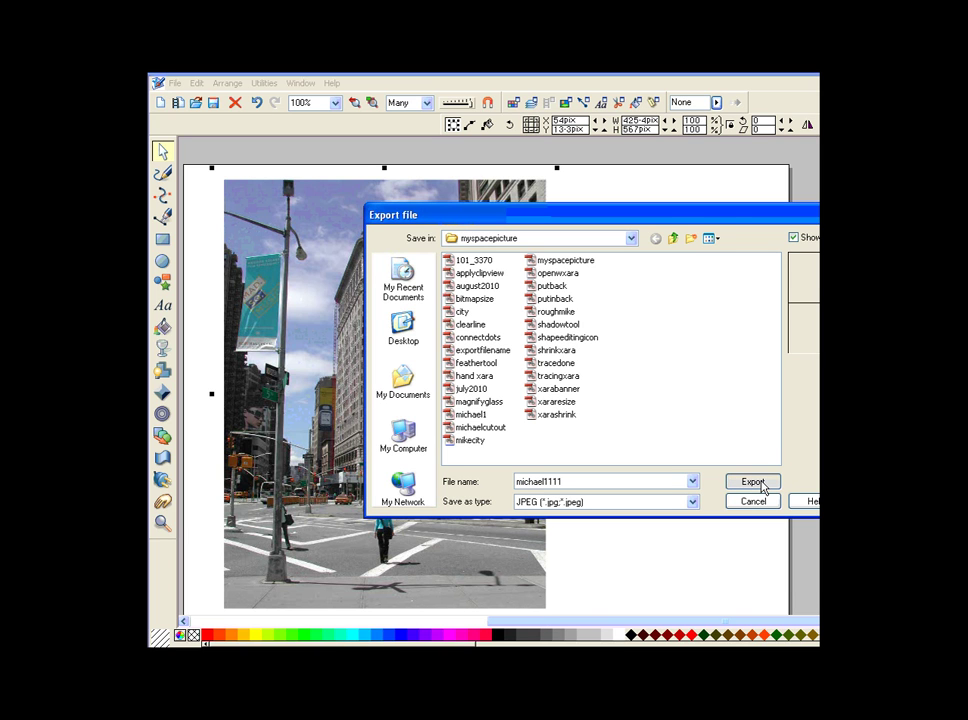
pyautogui.click(764, 485)
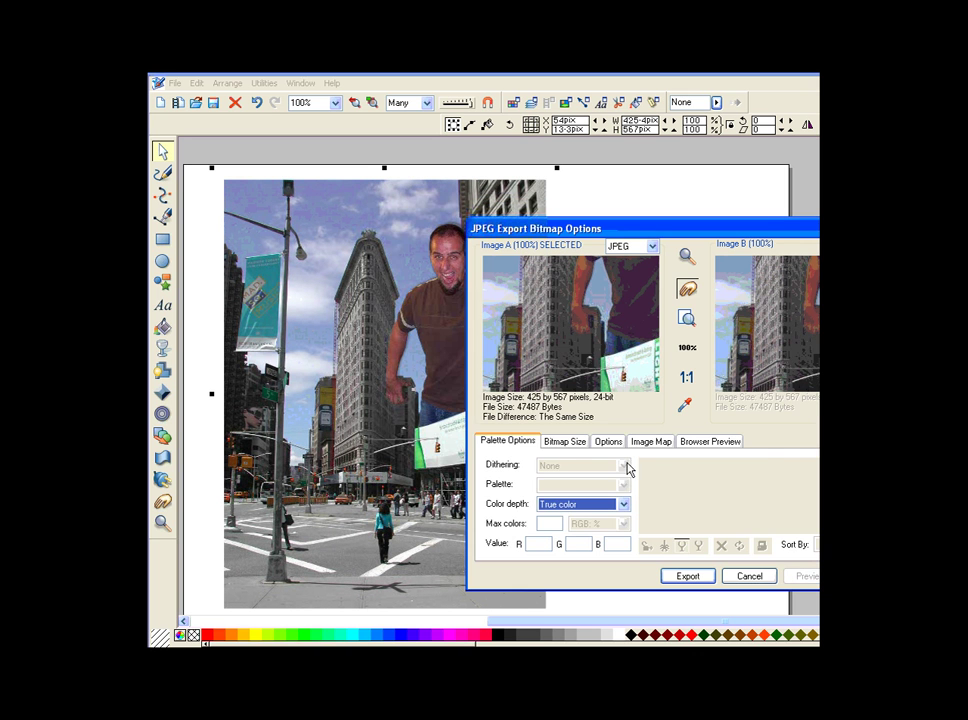
# Step: Set the exported bitmap's width to 1200 pixels and complete the JPEG export
pyautogui.click(563, 445)
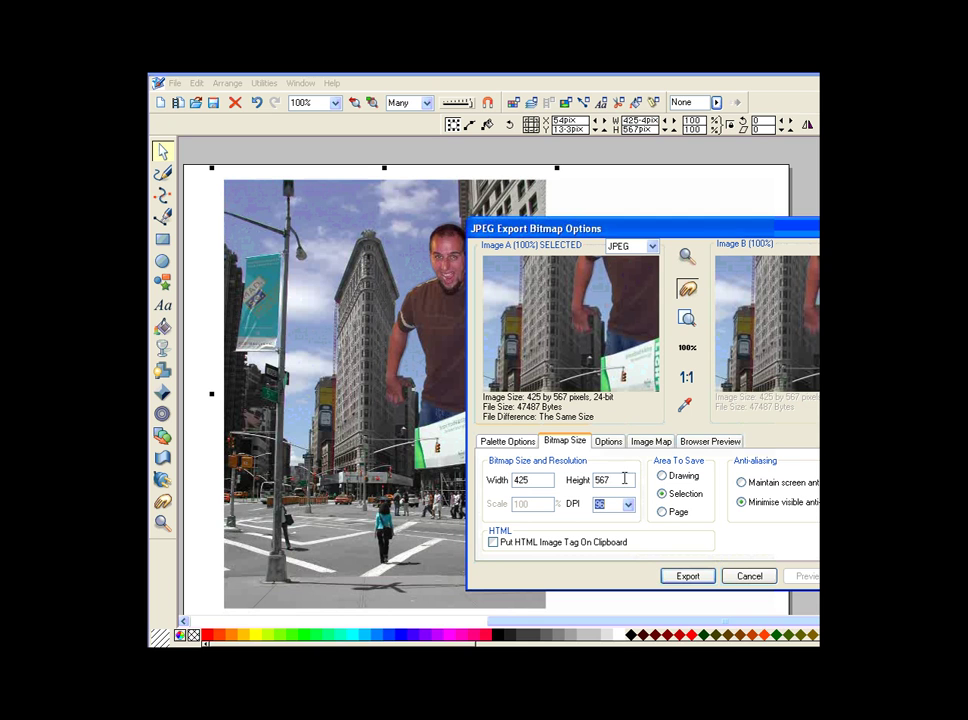
pyautogui.moveTo(537, 480); pyautogui.dragTo(503, 484)
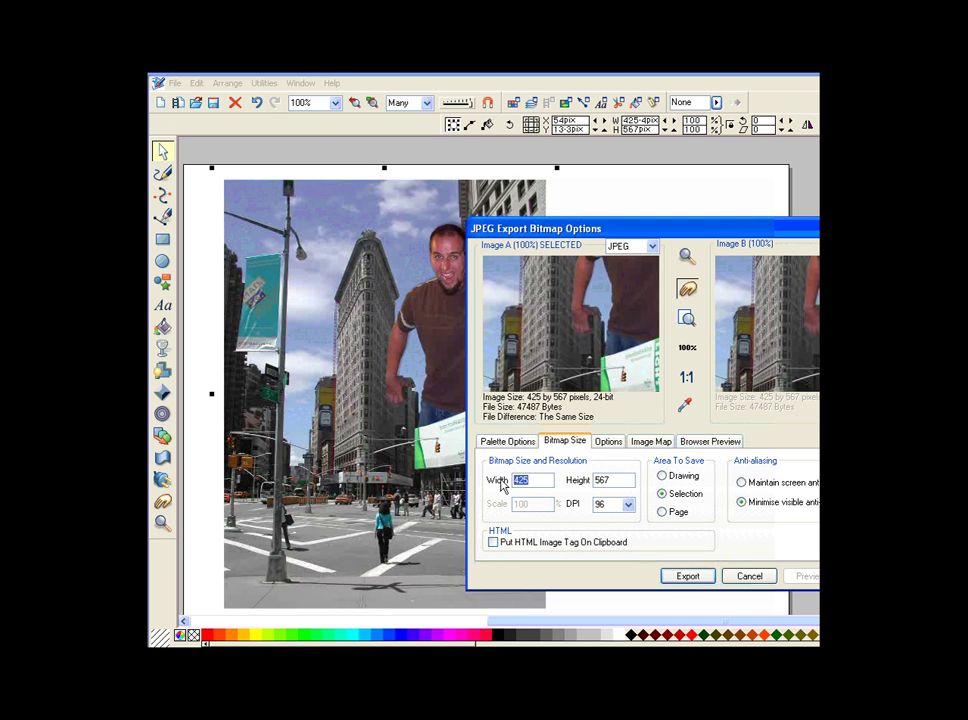
pyautogui.write('1200')
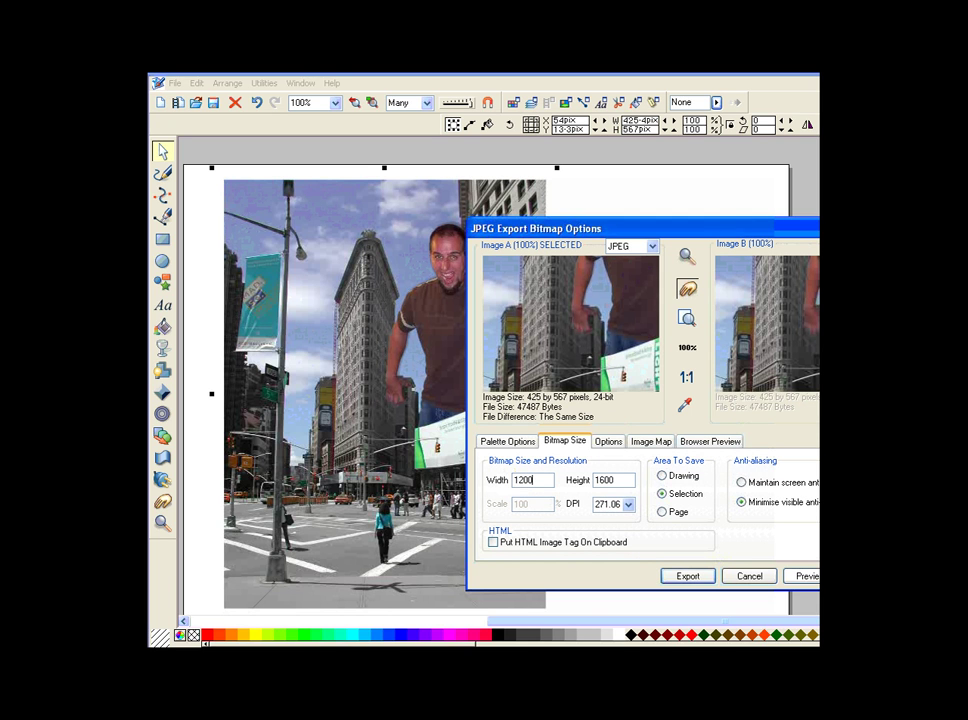
pyautogui.click(676, 579)
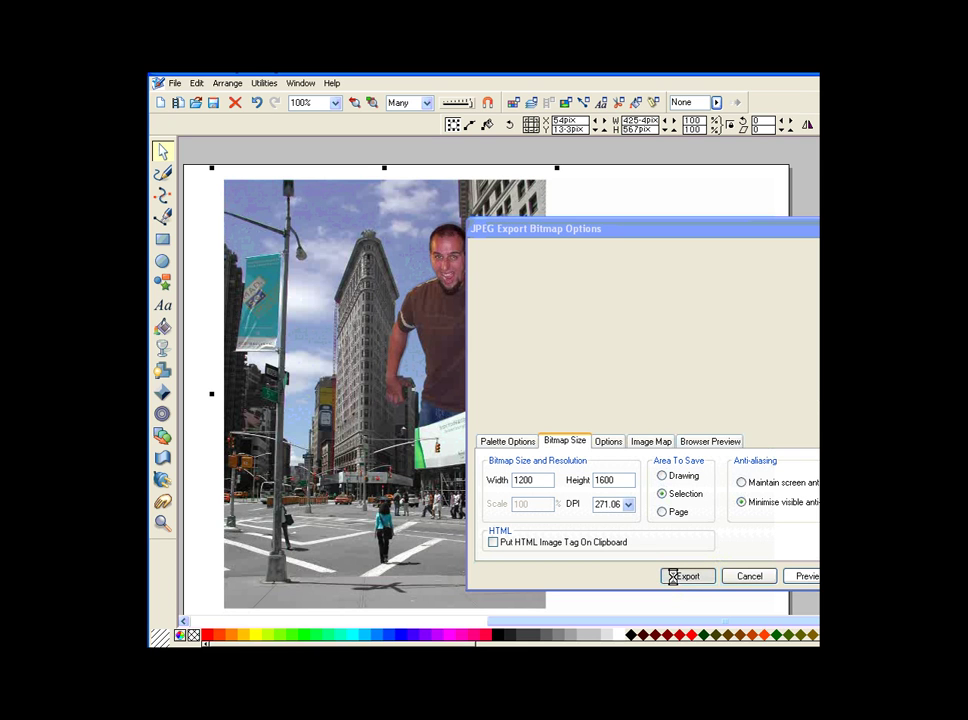